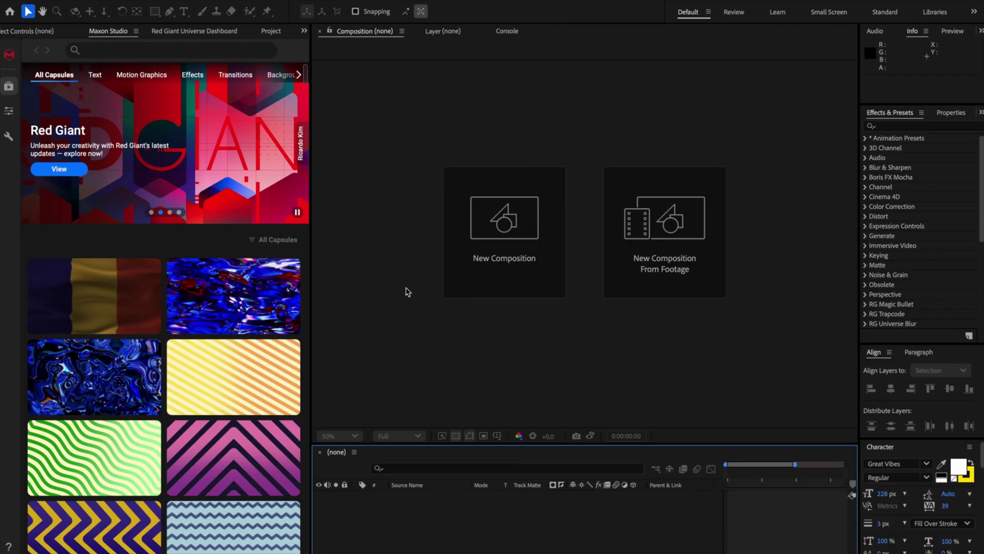
Filter the Maxon Studio capsule library to show only User Generated Assets
left_click(290, 241)
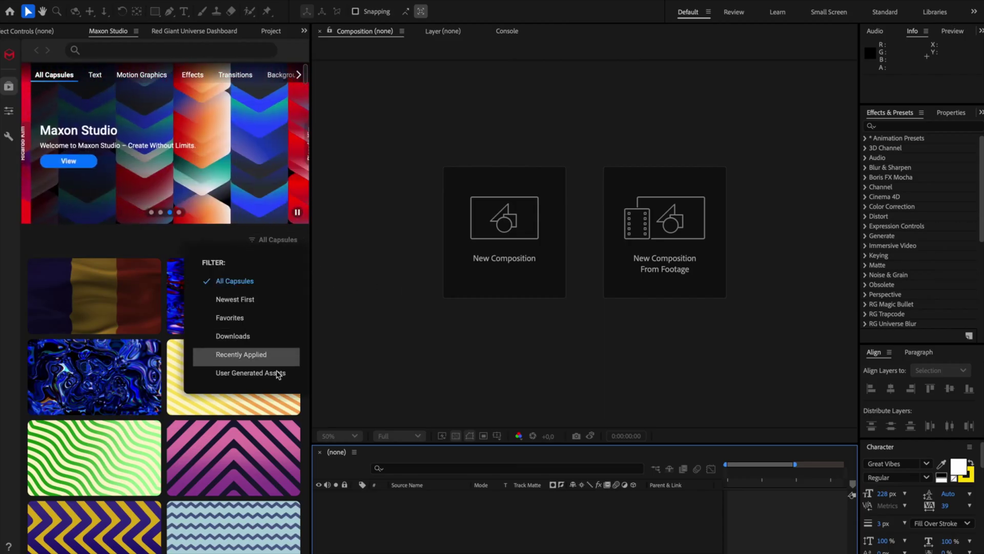
left_click(277, 373)
left_click(154, 429)
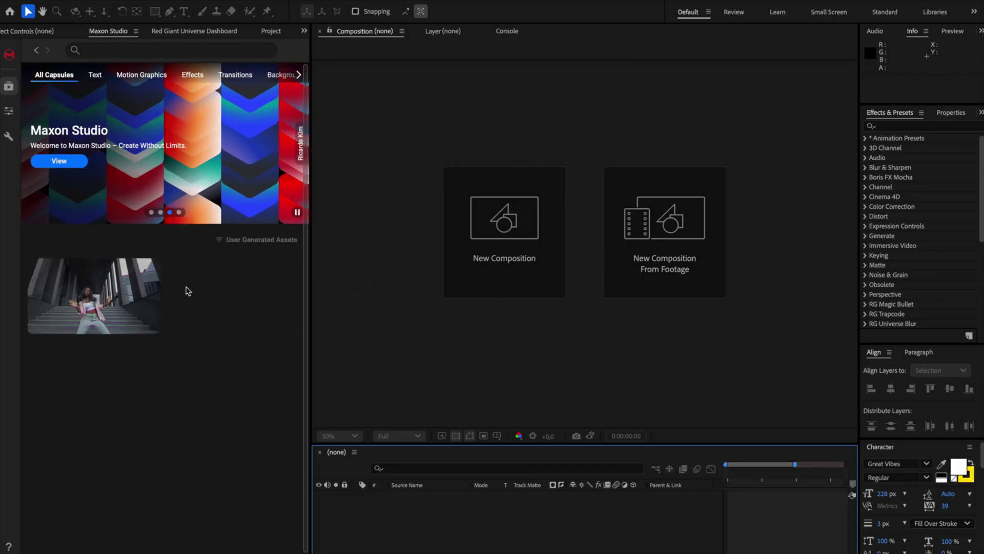
Apply the dancer Dotprint capsule in a new Comp 1 and show its settings
left_click(153, 309)
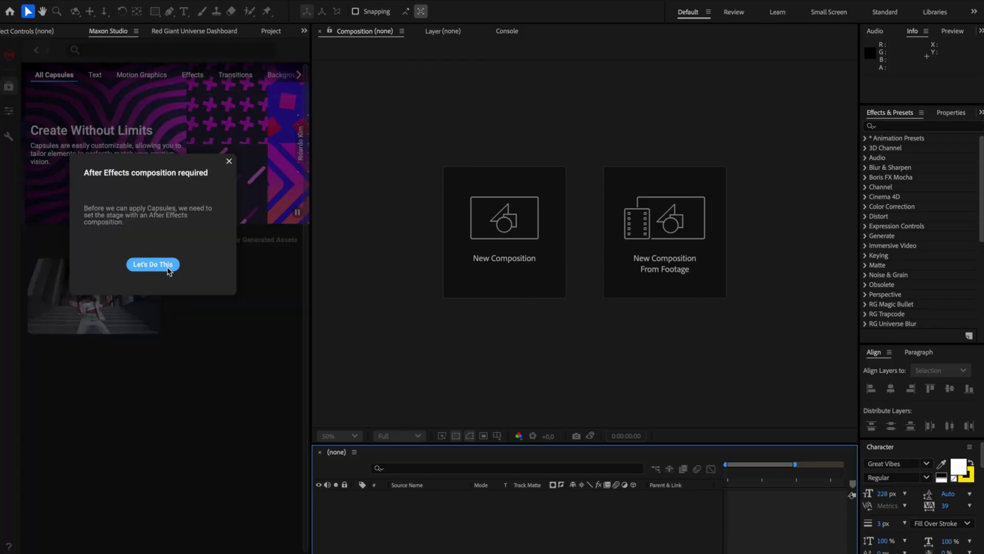
left_click(149, 265)
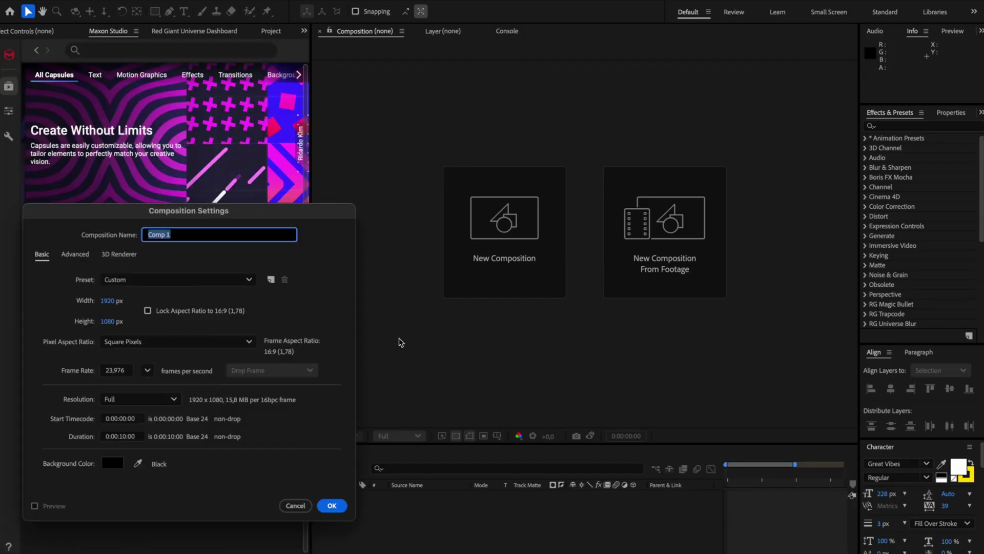
left_click(333, 505)
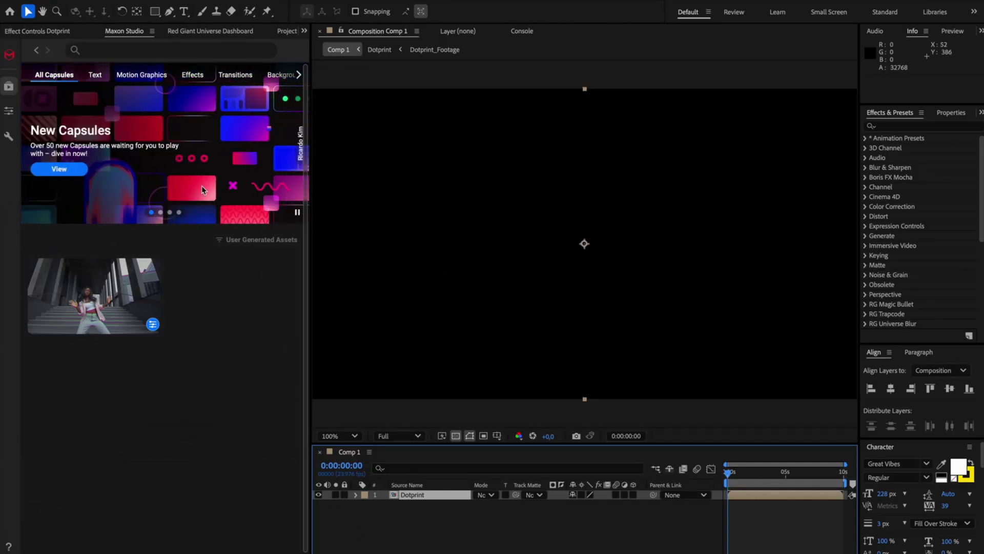
left_click(9, 111)
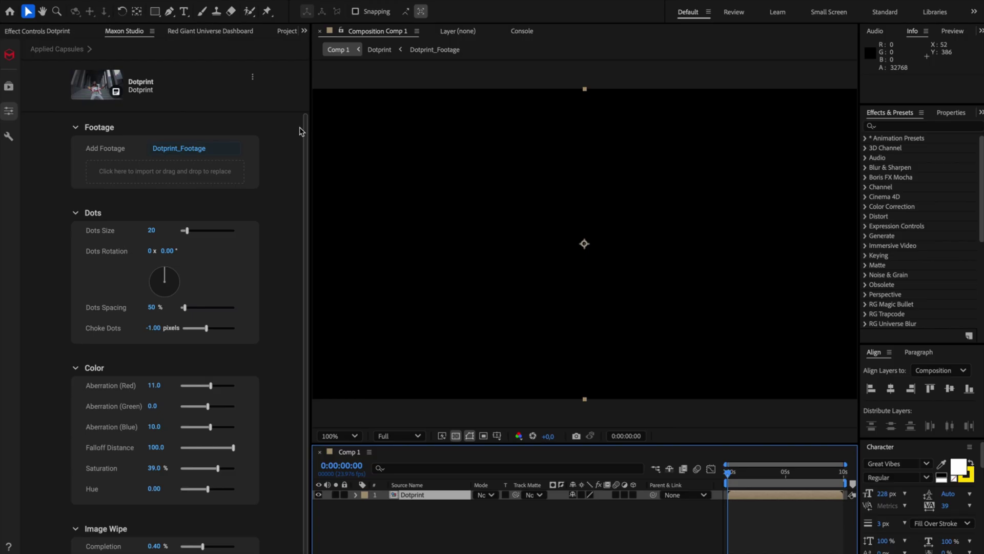
Widen the Maxon Studio capsule settings area by moving the panel divider right
left_click_drag(310, 173, 419, 177)
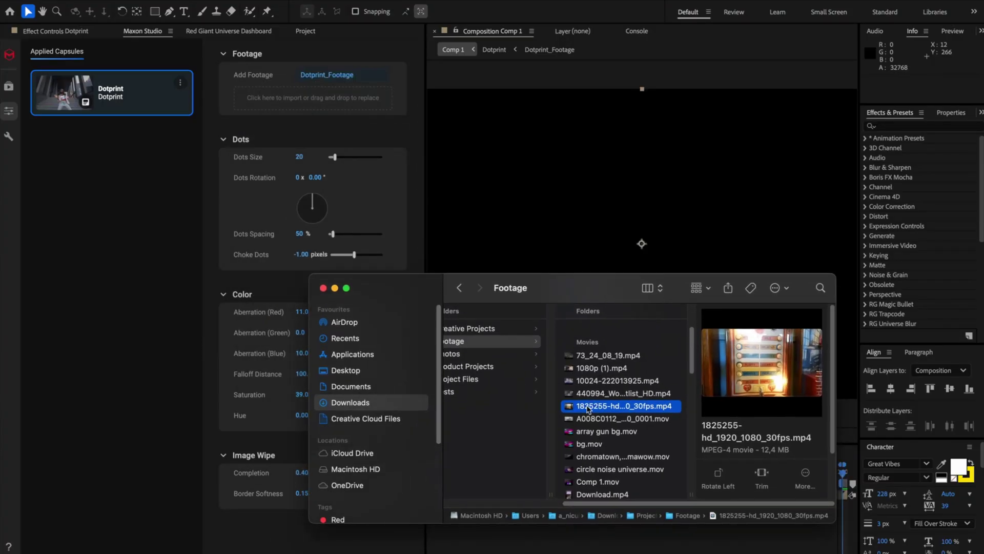
Use the 1825255-hd_1920_1080_30fps.mp4 jukebox clip as Dotprint footage and inspect the result
left_click_drag(590, 397, 290, 104)
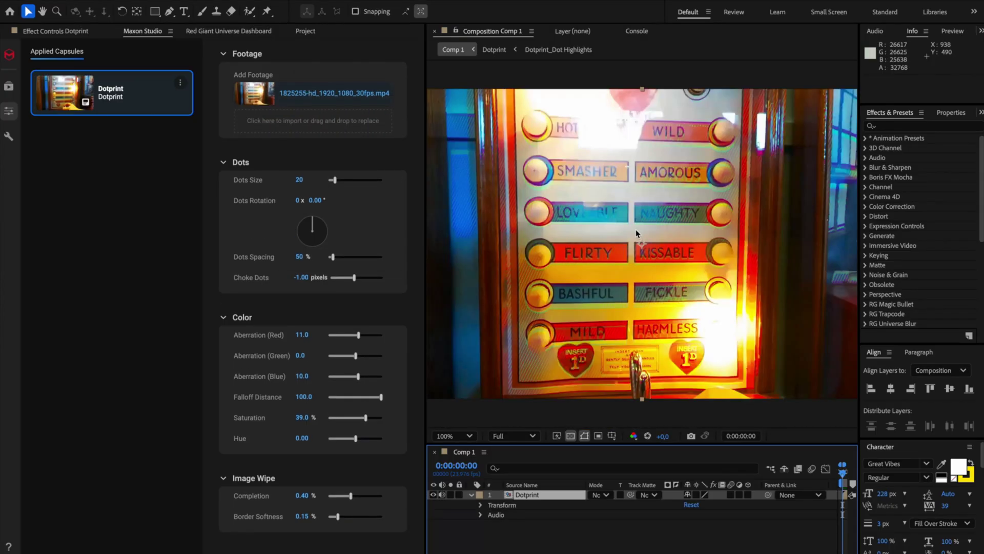
scroll(636, 231, "up", 1)
scroll(668, 248, "down", 1)
scroll(574, 290, "up", 1)
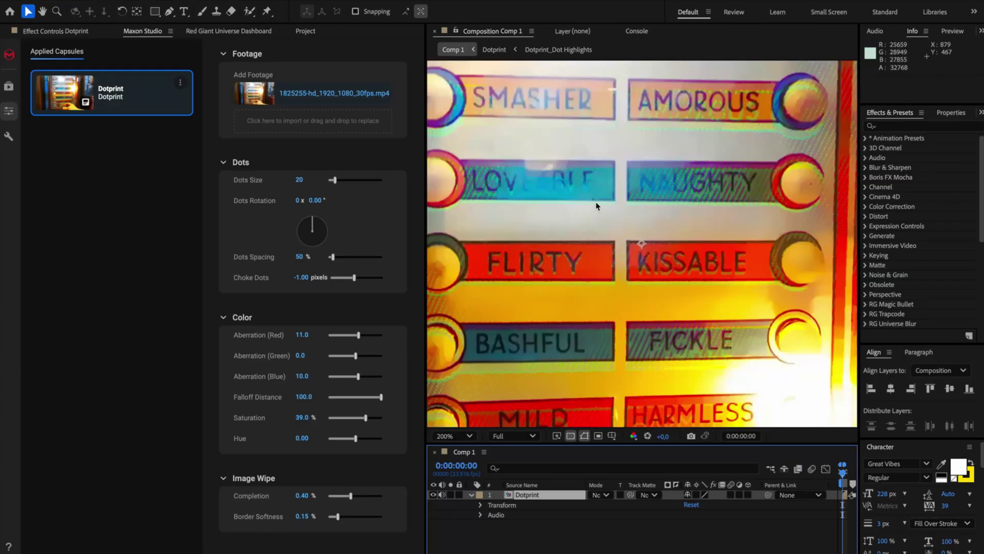
scroll(596, 202, "down", 1)
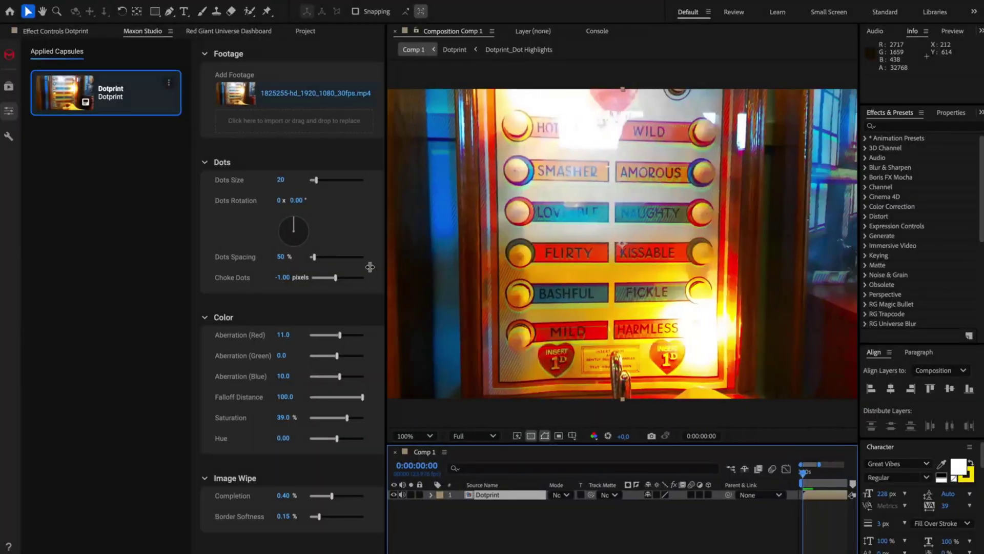
left_click_drag(370, 267, 241, 259)
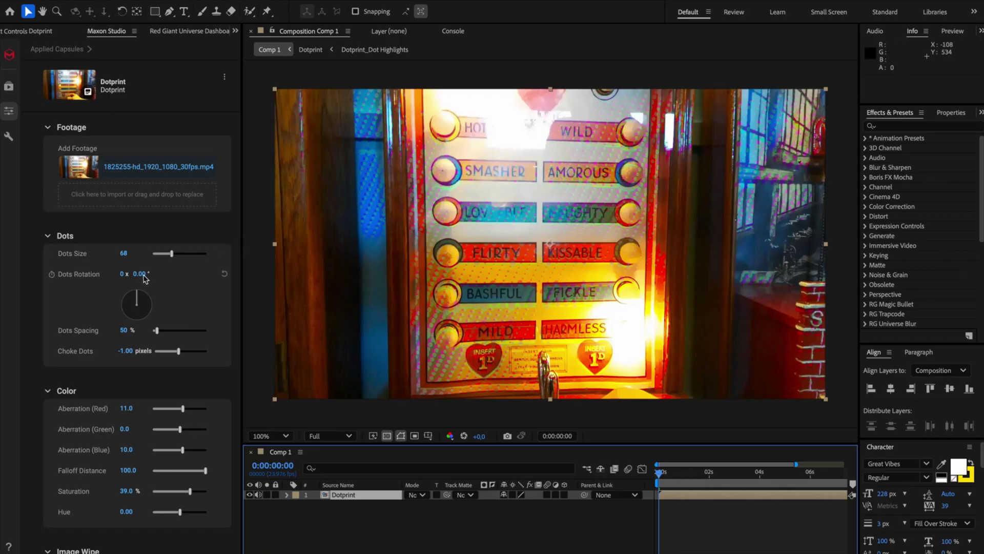
Test and reset Dots Rotation to 0°, then vary Dots Spacing down to 51%
left_click_drag(142, 277, 144, 280)
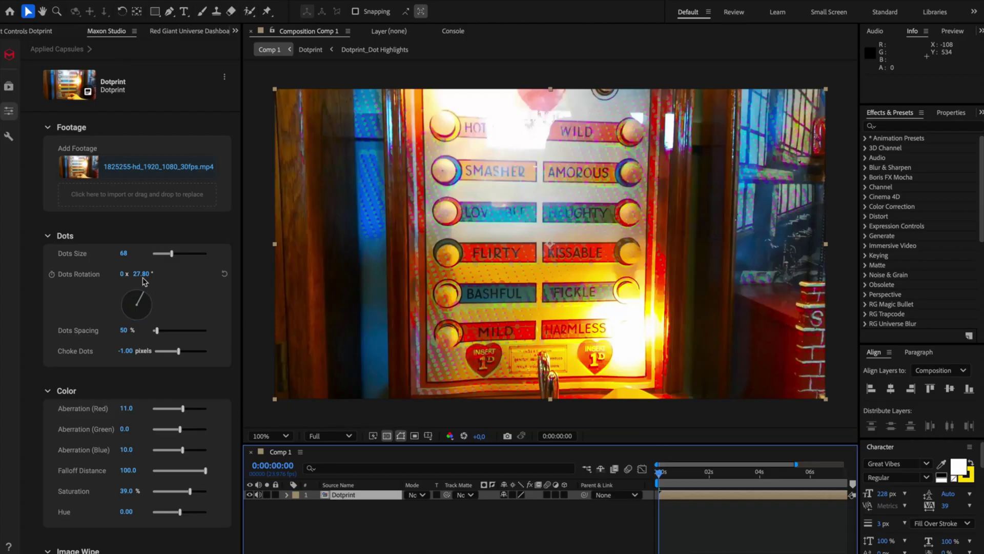
left_click(225, 276)
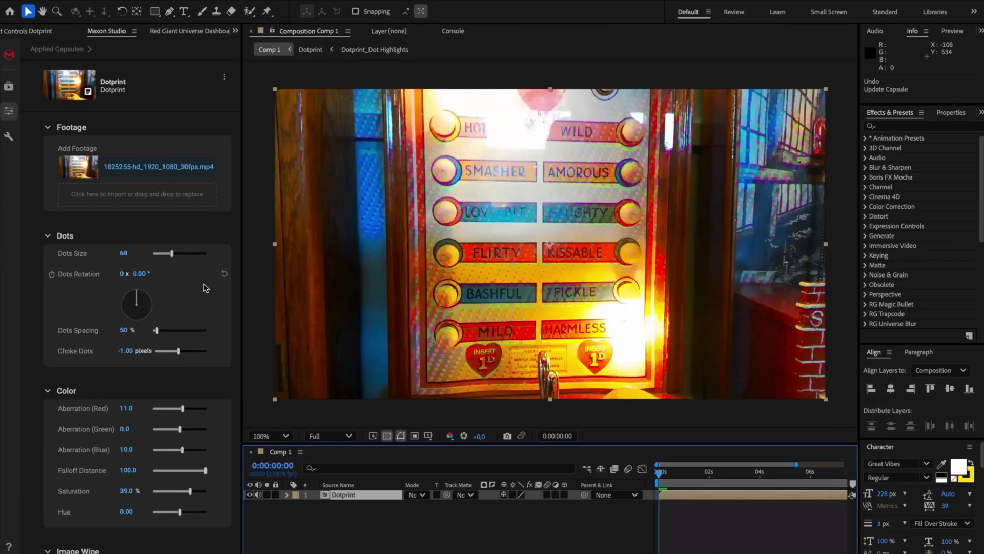
left_click(181, 330)
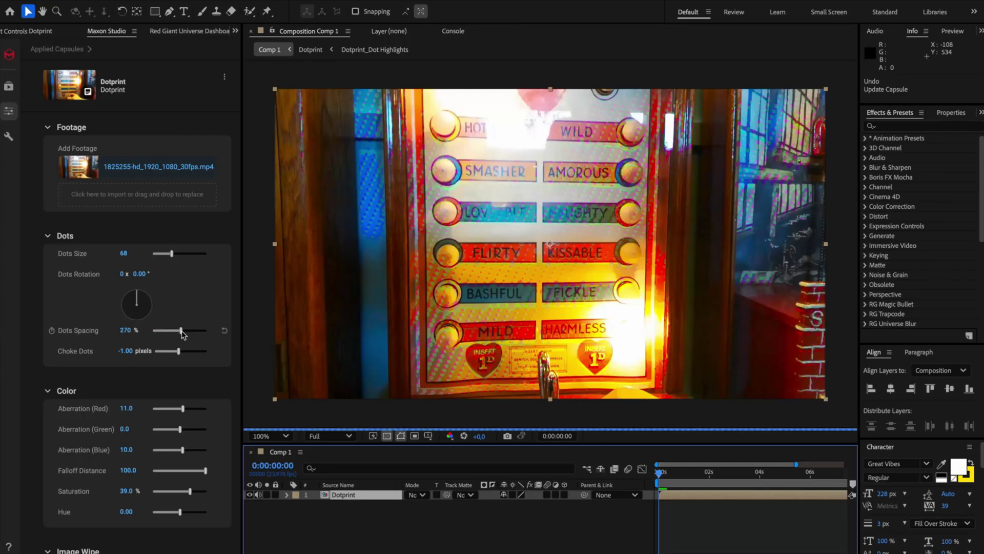
left_click_drag(178, 332, 174, 331)
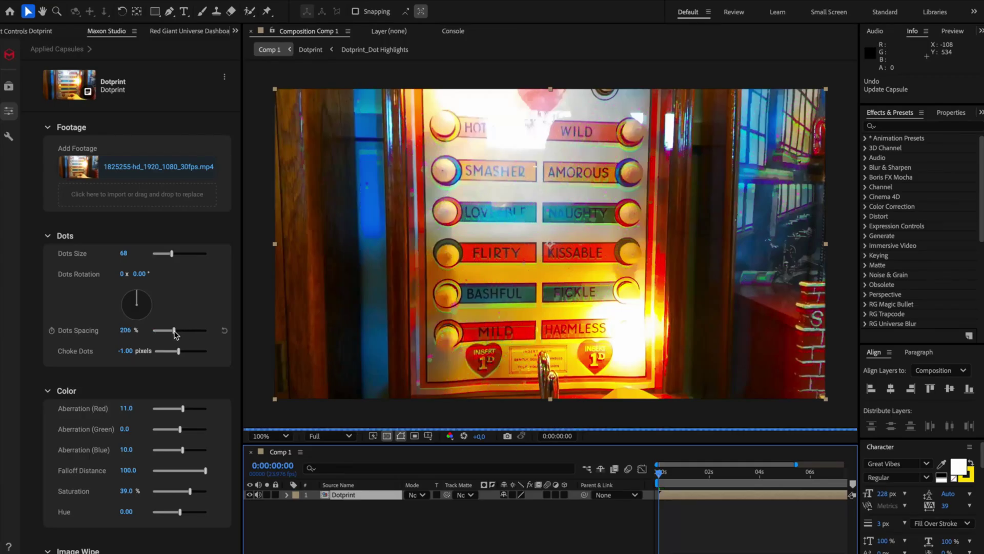
left_click(161, 331)
left_click_drag(158, 332, 157, 332)
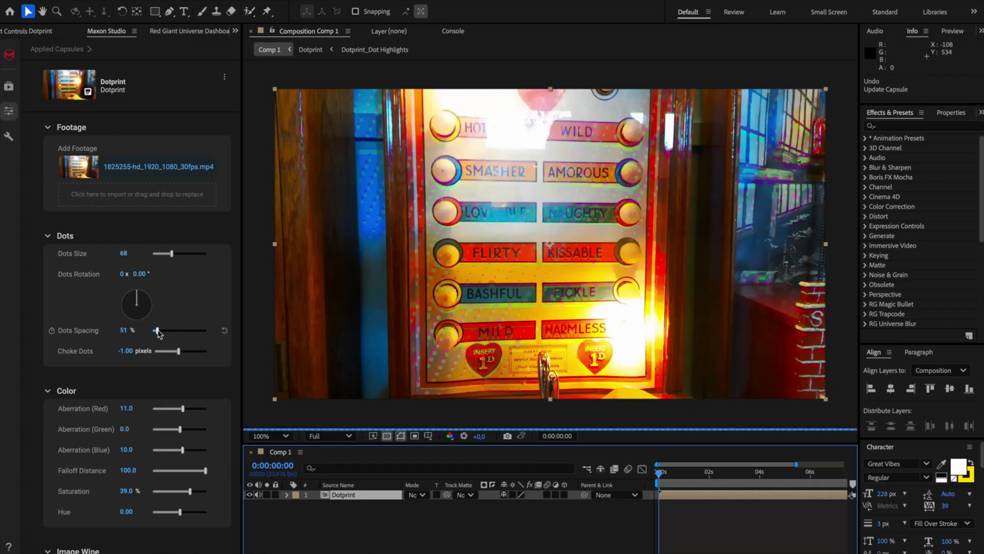
Try Dots Size 166 and spacing 115%, then reset them to 20 and 50%
left_click(188, 253)
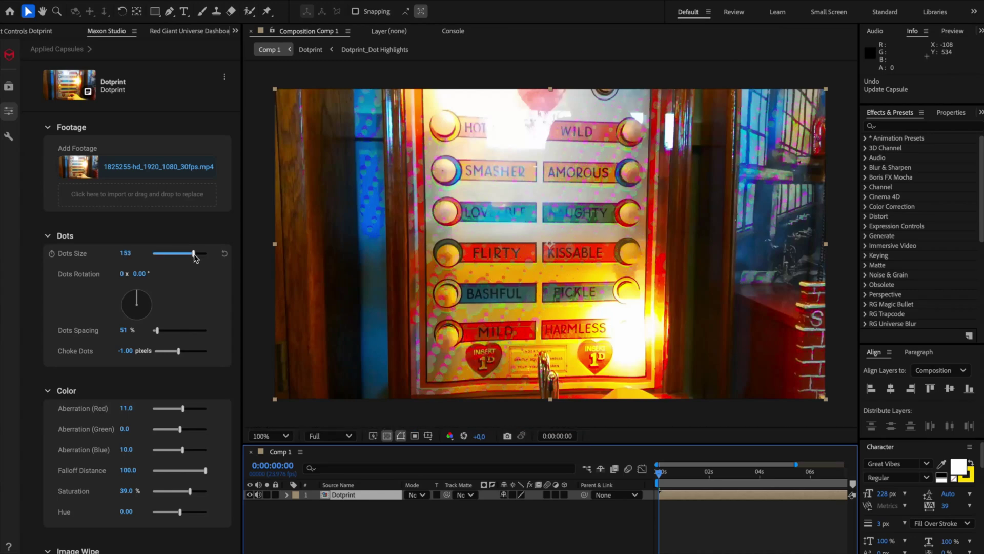
left_click_drag(195, 258, 200, 257)
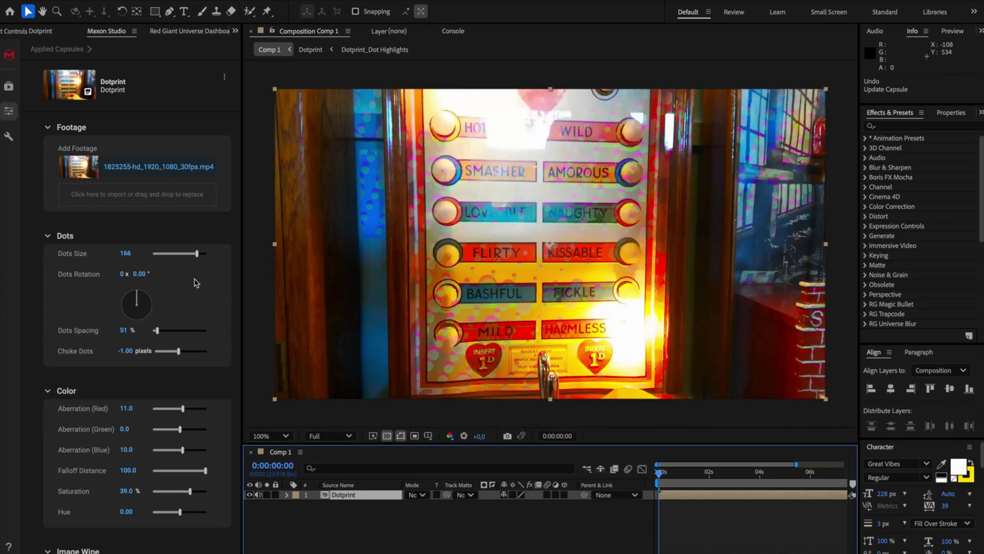
left_click(165, 332)
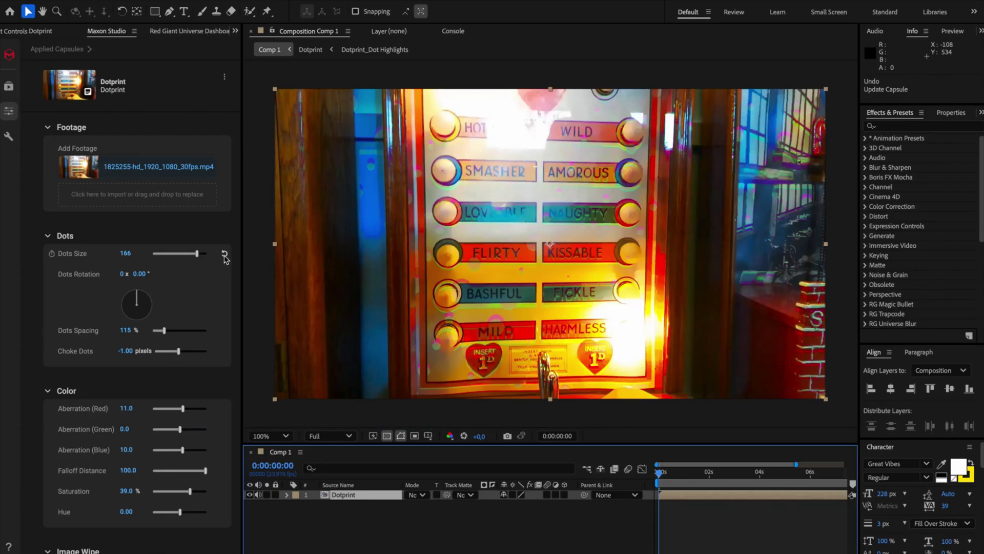
left_click(224, 254)
left_click(224, 332)
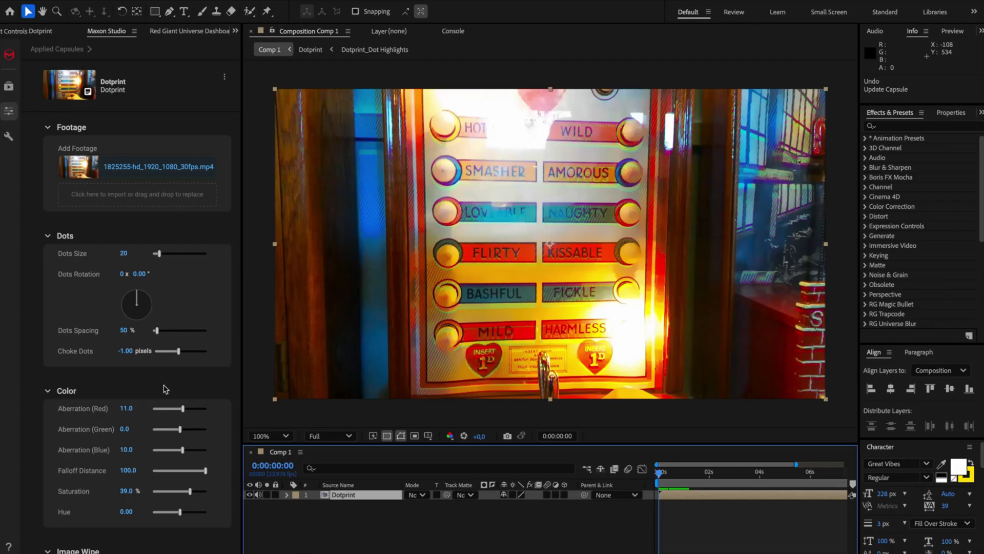
left_click(161, 353)
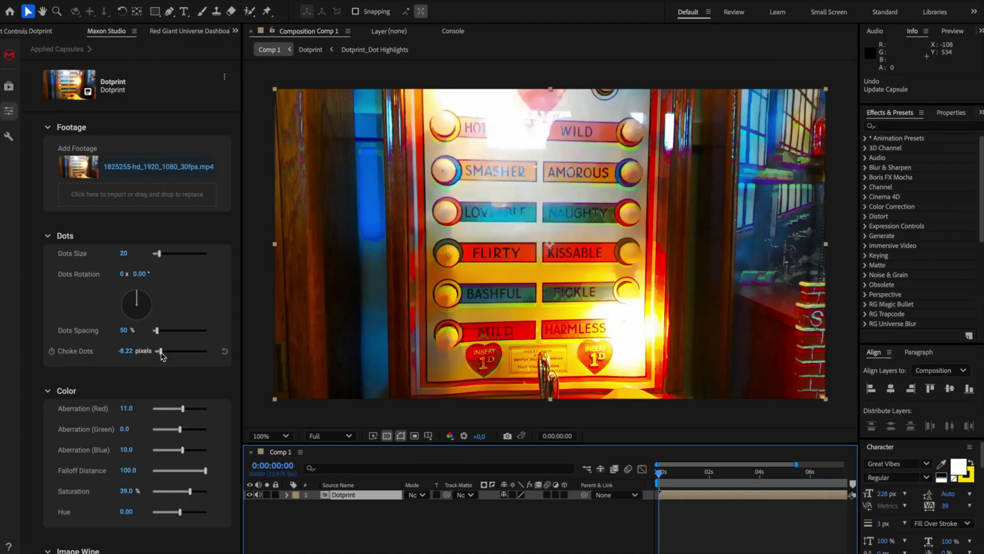
scroll(550, 243, "up", 1)
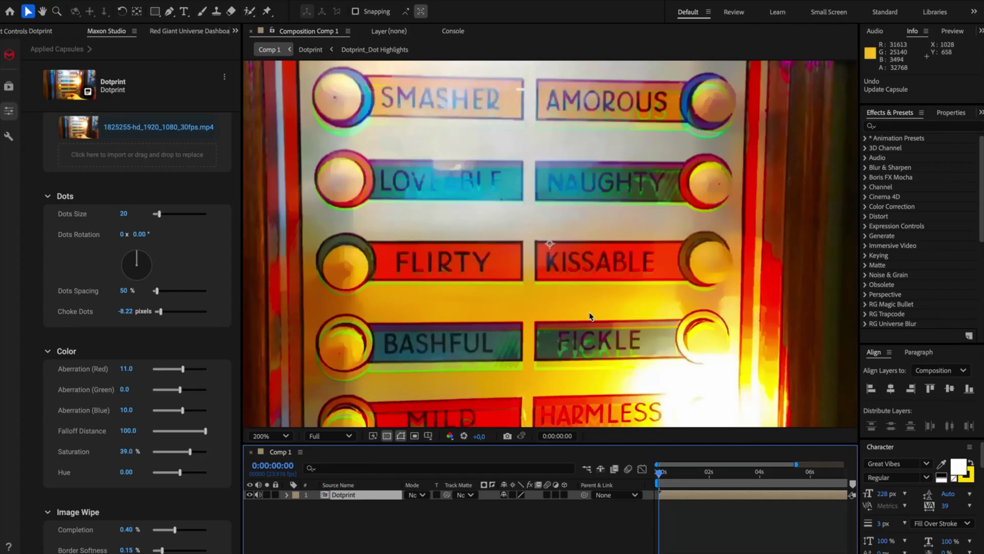
left_click(194, 312)
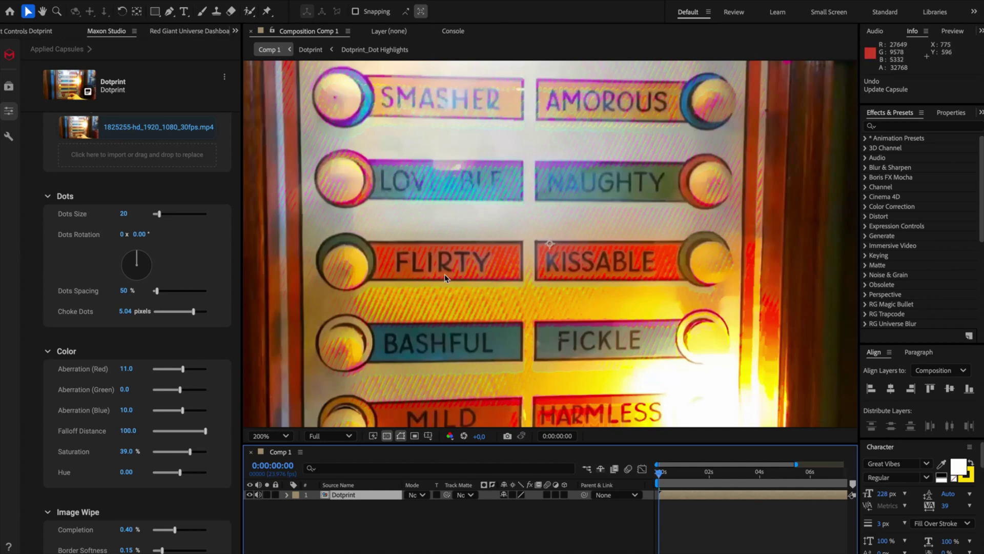
key("comma")
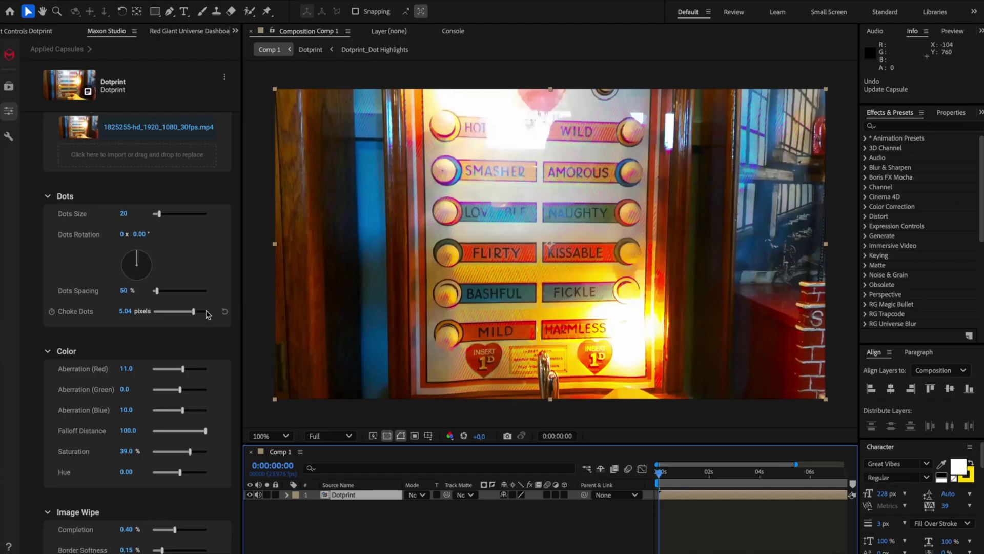
left_click(225, 314)
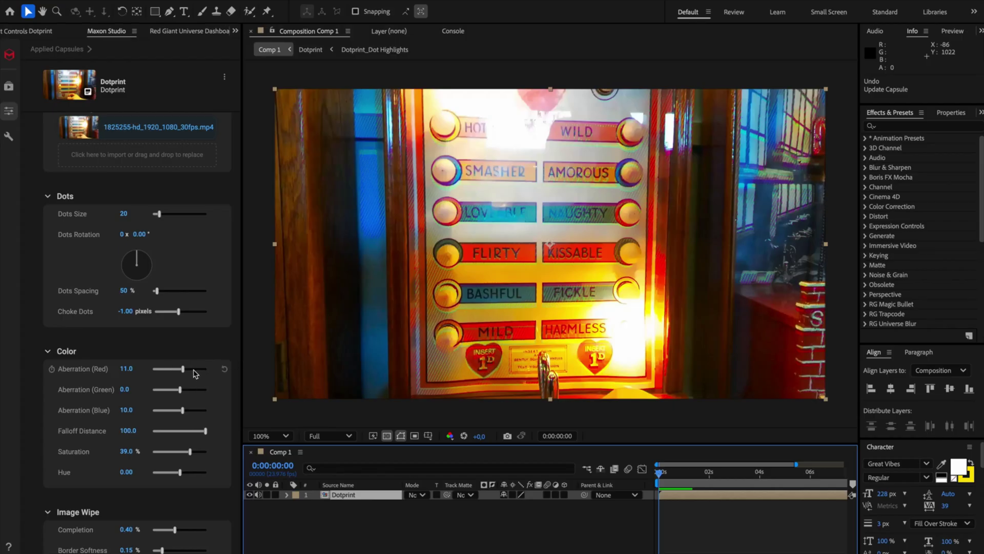
left_click(190, 390)
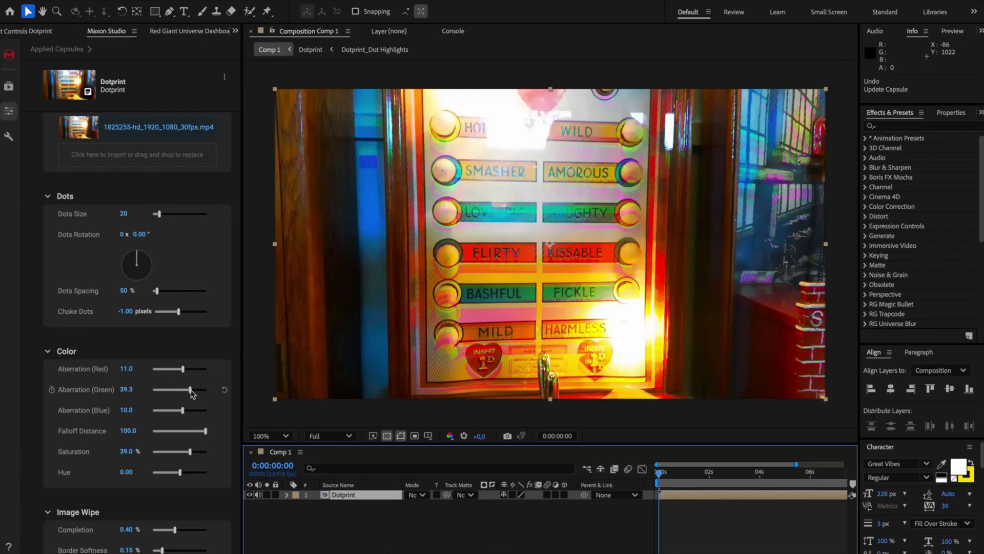
left_click(174, 411)
left_click(173, 369)
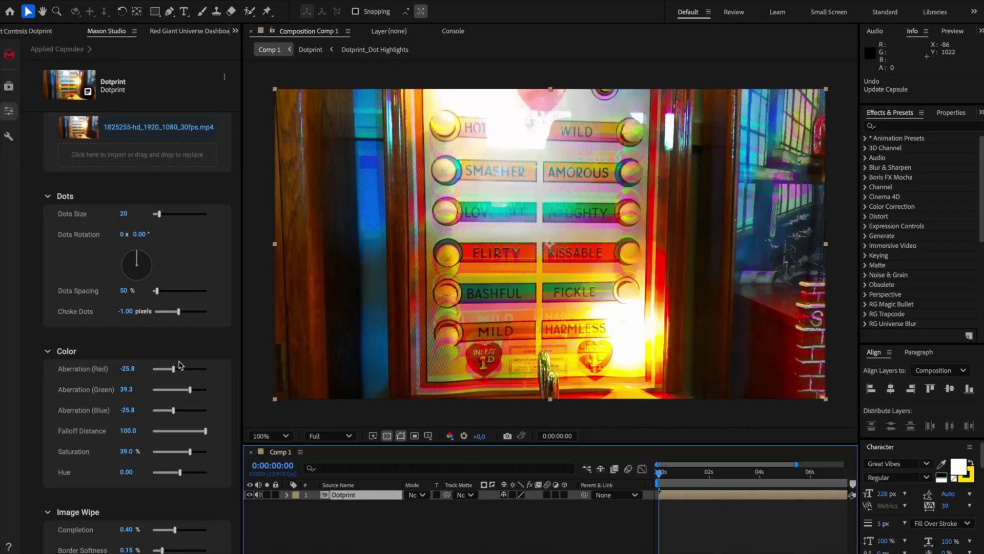
left_click(224, 369)
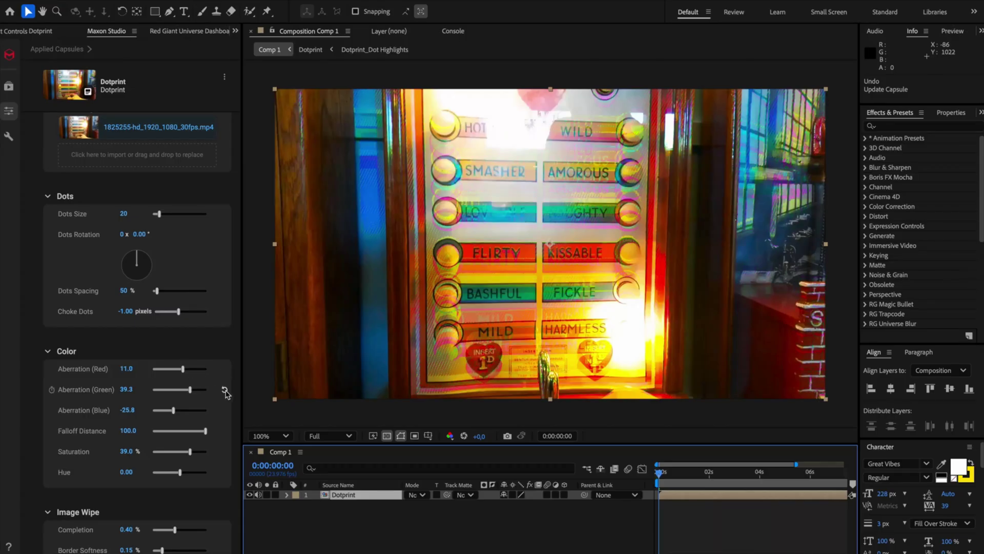
left_click(224, 389)
left_click(224, 409)
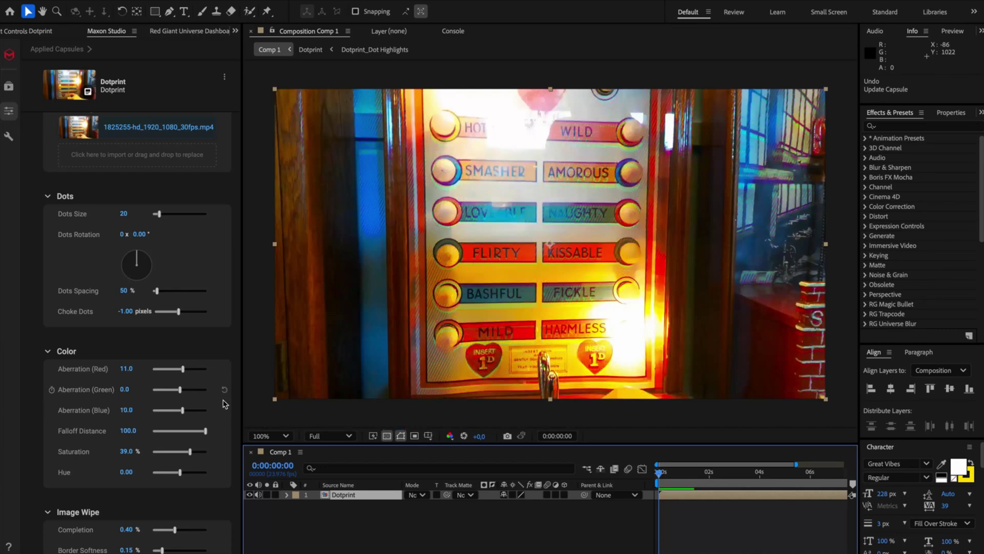
Test Falloff Distance from 0 back to 100, and Saturation from 0 up to 100
left_click(163, 431)
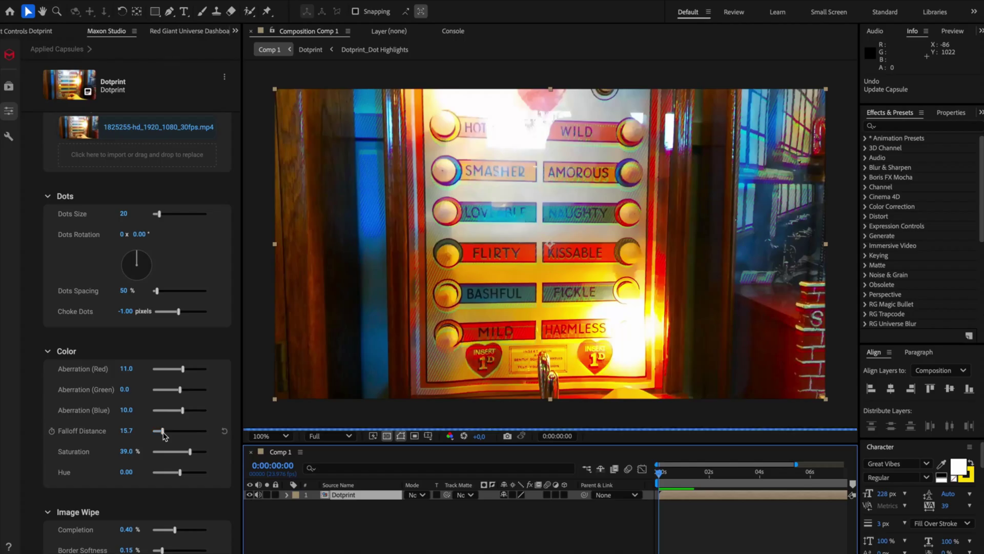
left_click_drag(163, 432, 137, 428)
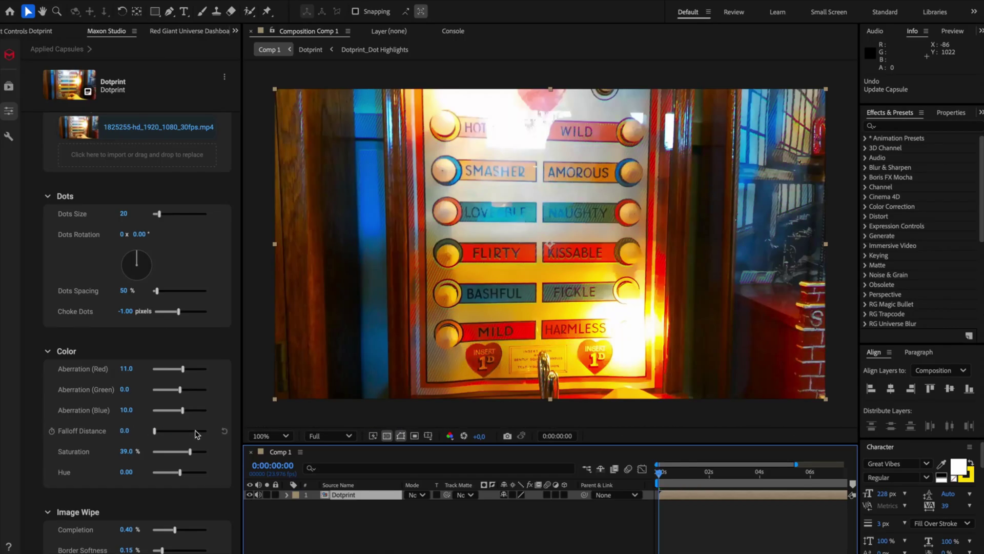
left_click_drag(196, 434, 208, 433)
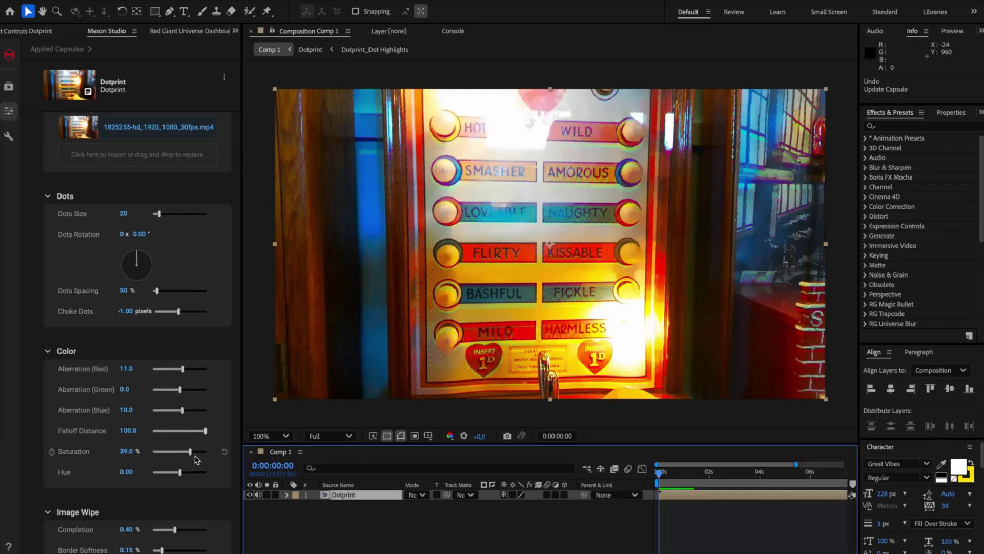
left_click_drag(168, 455, 154, 455)
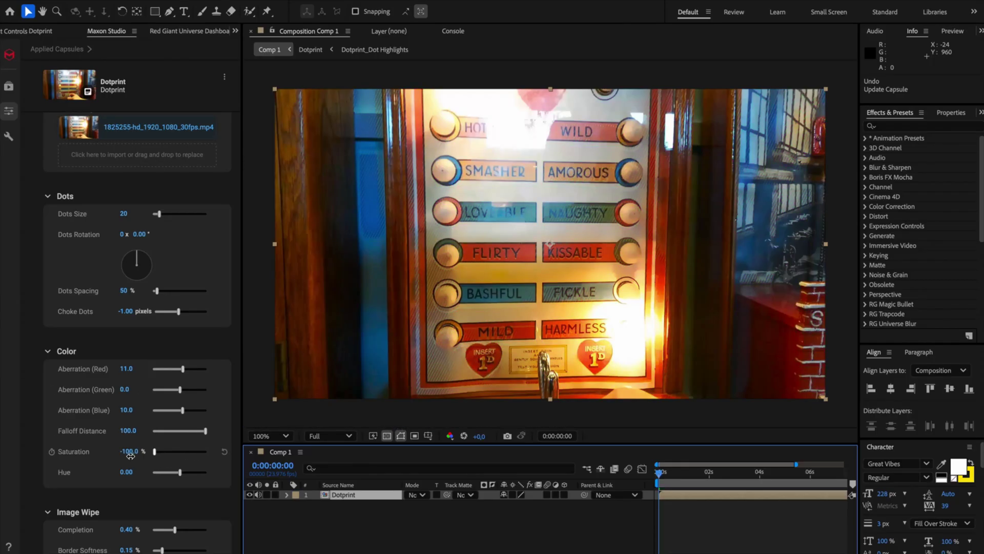
left_click_drag(131, 455, 227, 454)
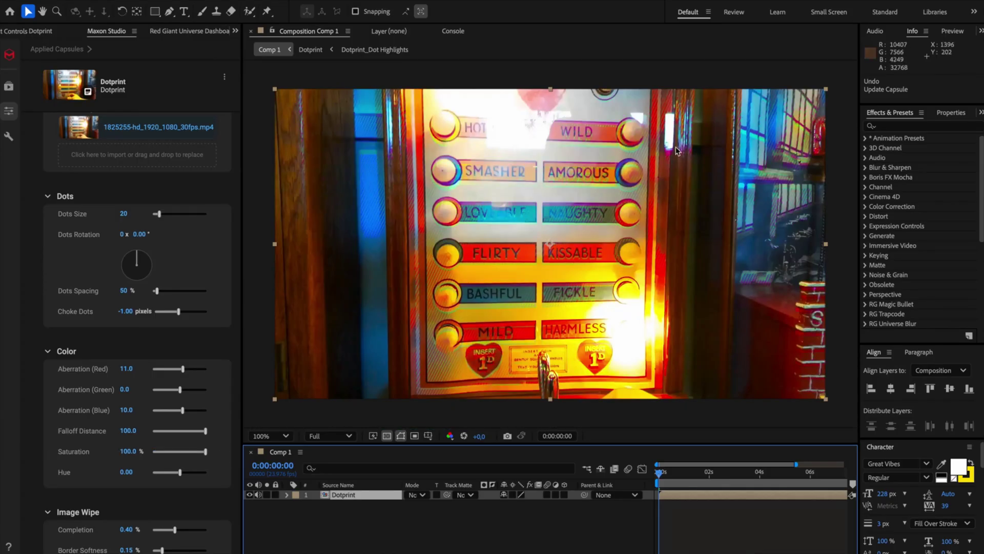
Zoom the viewer to 200% and set the Dotprint Hue to -119.33 for pink-green tones
key("period")
left_click_drag(700, 158, 495, 291)
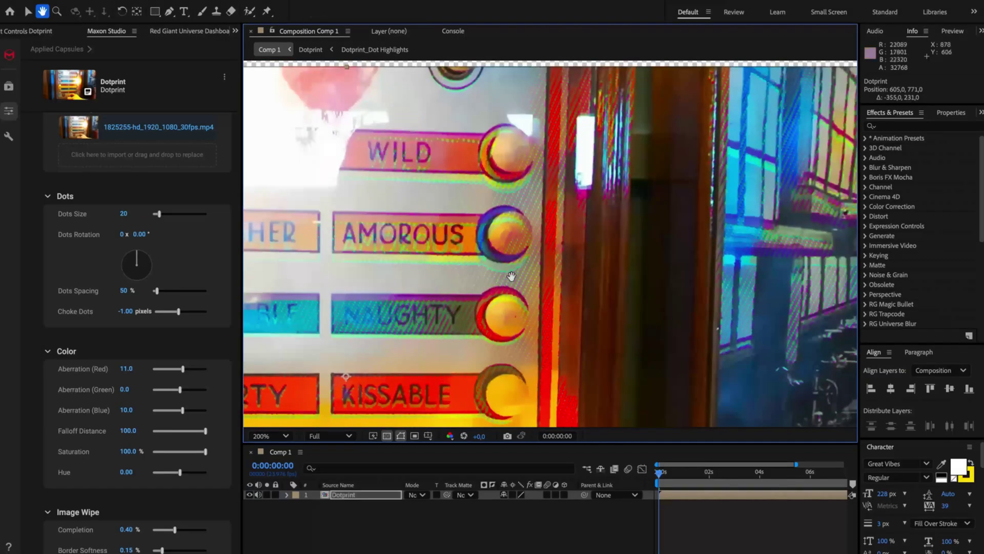
key("ctrl+z")
key("h")
left_click_drag(600, 191, 447, 287)
key("v")
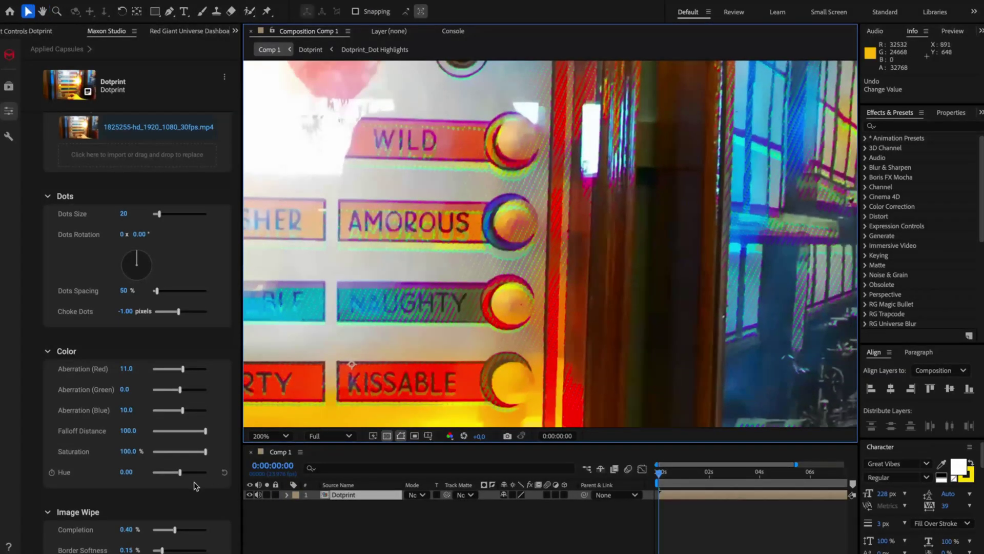
left_click(195, 477)
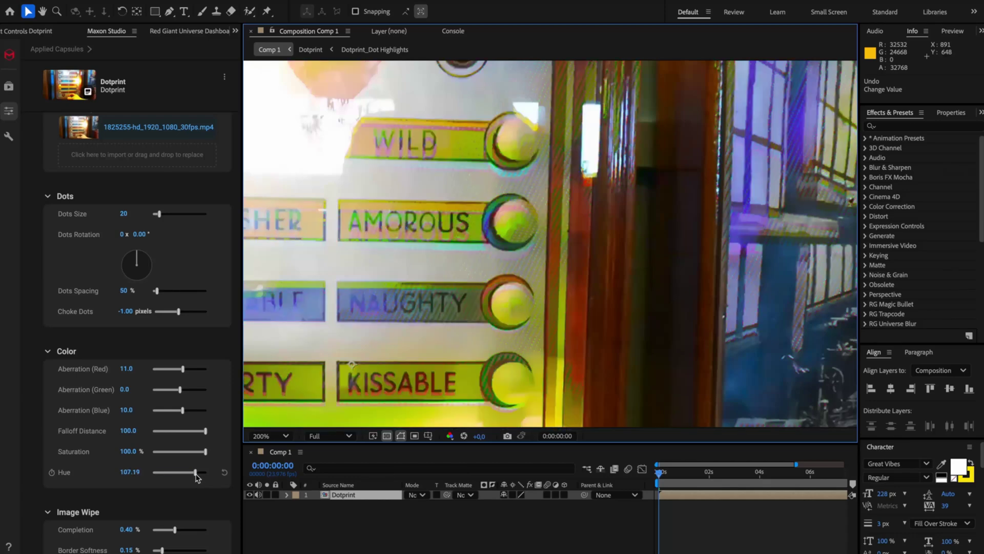
left_click(164, 477)
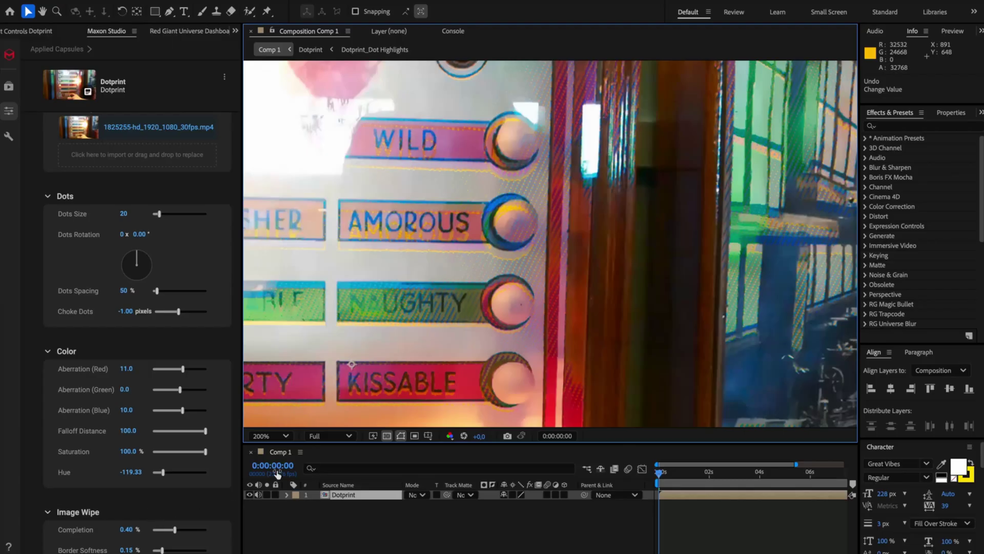
Zoom back to 100%, recentre the picture, and reset Saturation to 39.0 and Hue to 0.00
key("slash")
left_click_drag(498, 272, 517, 265)
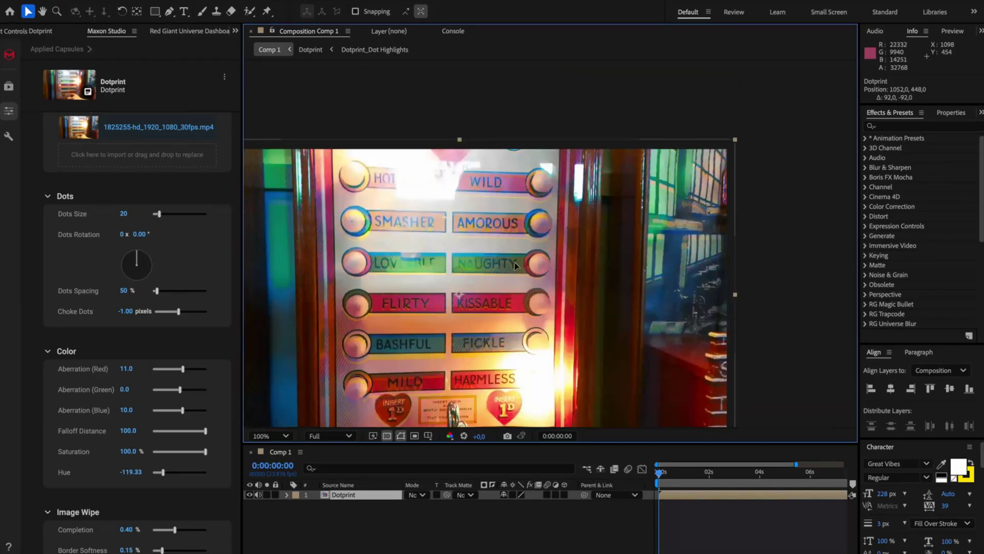
key("ctrl+z")
left_click_drag(483, 294, 587, 225)
key("v")
left_click(224, 453)
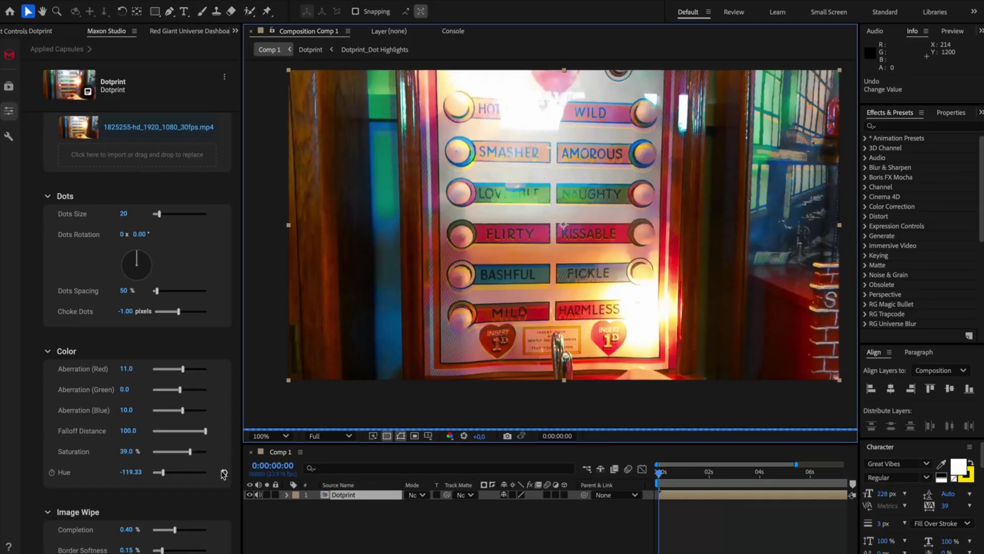
left_click(224, 472)
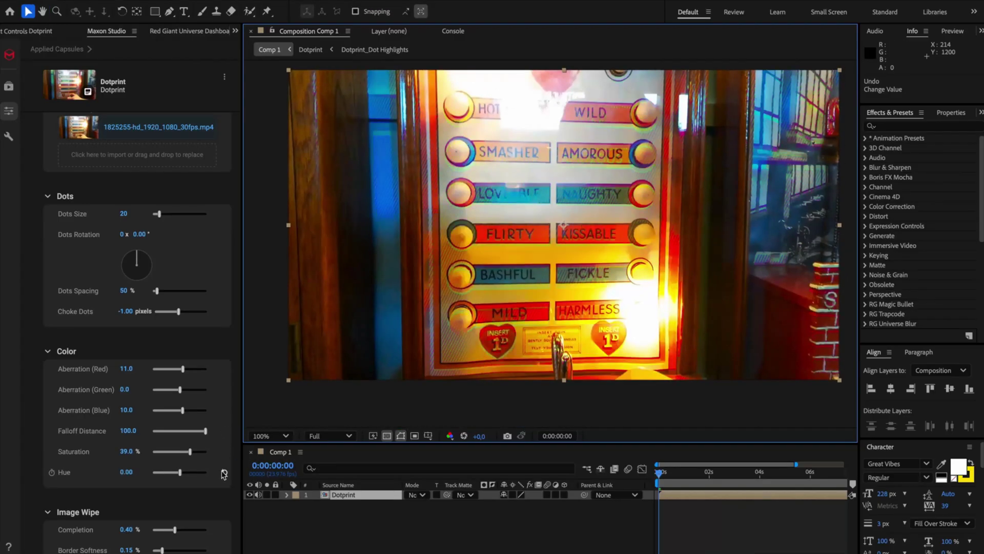
Set Dots Size to 45 and try Image Wipe completion at 0.71%, 0.19% and 0.44%
left_click(191, 530)
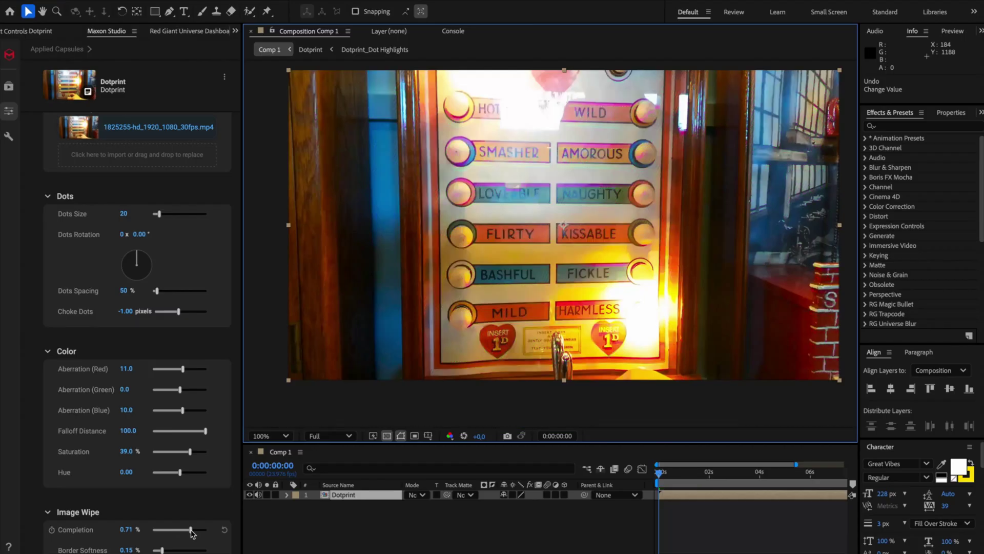
left_click(163, 530)
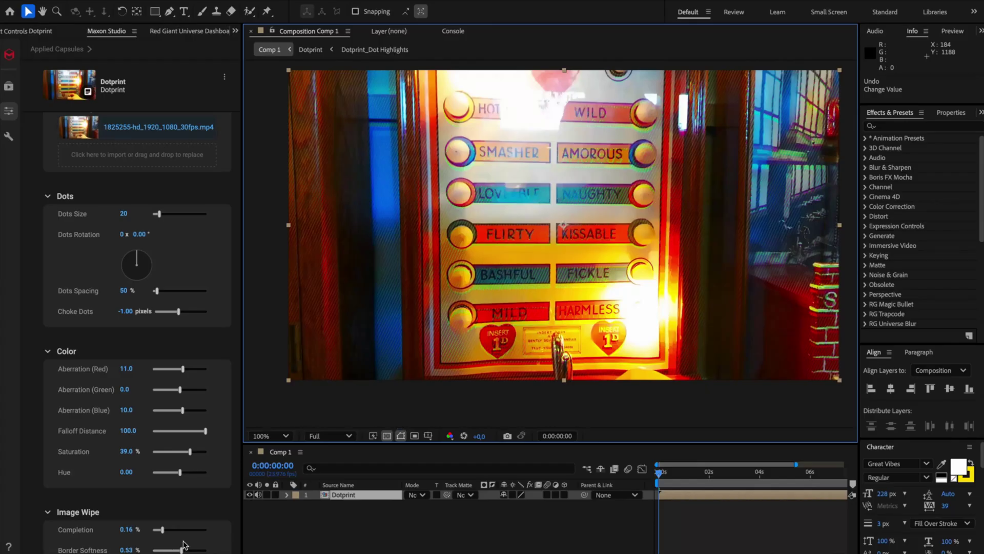
left_click(166, 214)
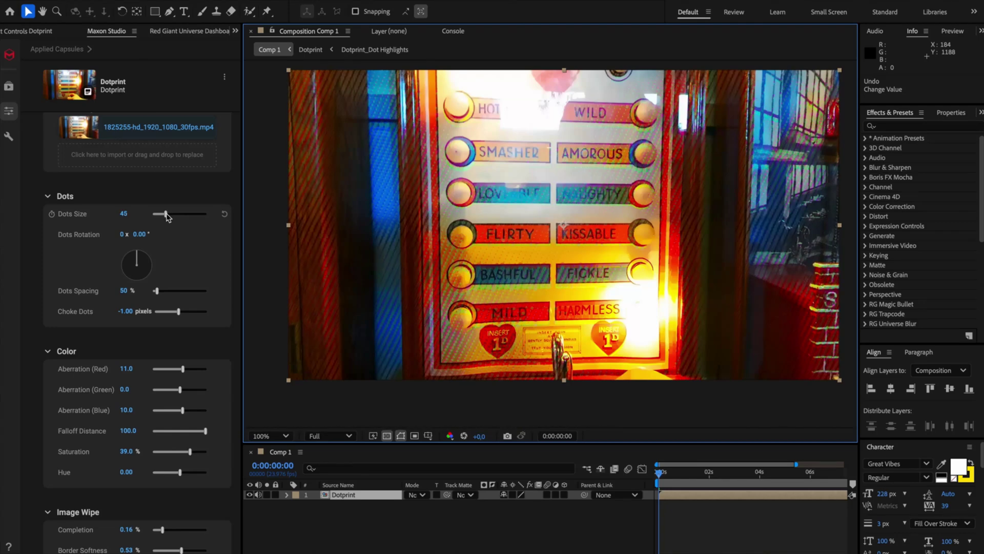
left_click(177, 530)
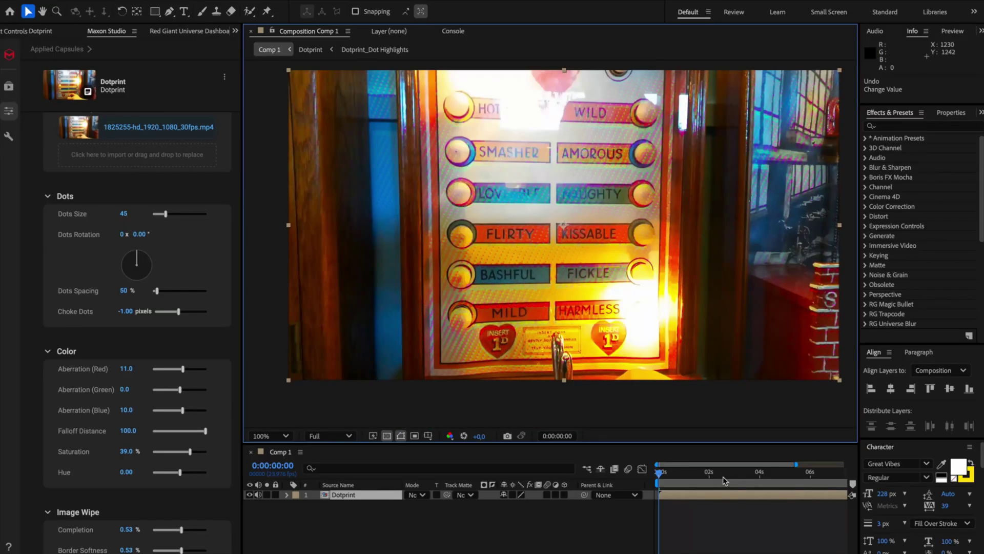
Scrub the timeline near 0:00:03:22 to the hand frame and widen the capsule panel
left_click(758, 483)
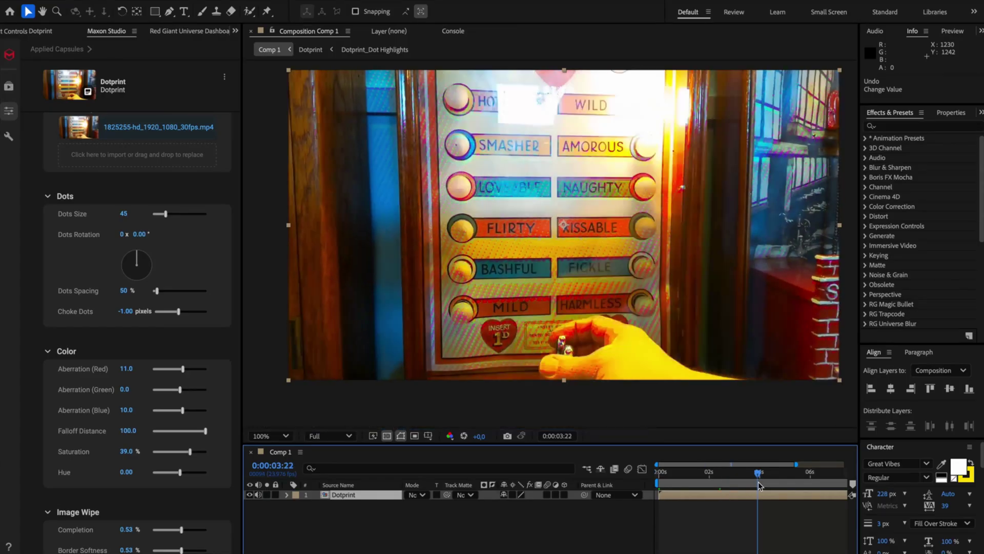
left_click_drag(758, 483, 710, 484)
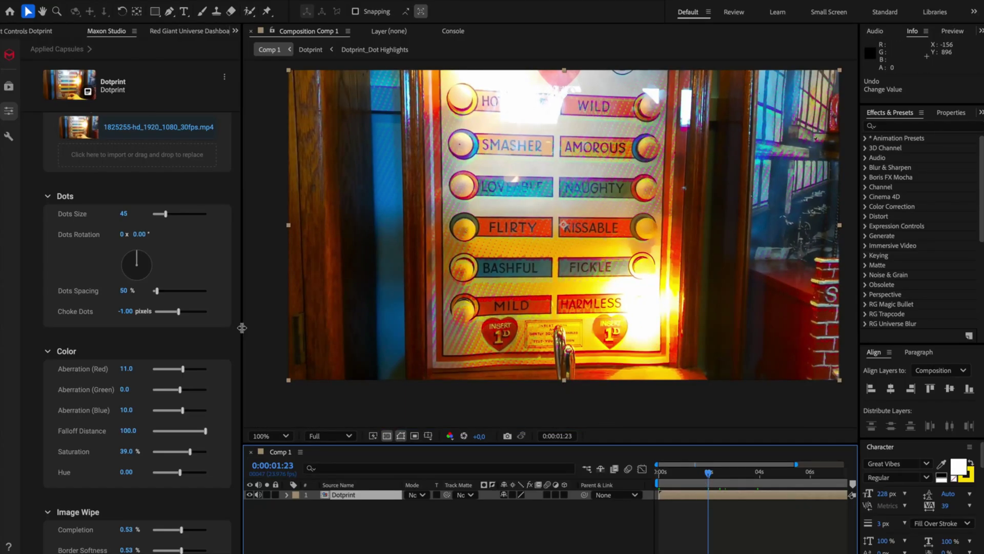
left_click_drag(242, 332, 430, 332)
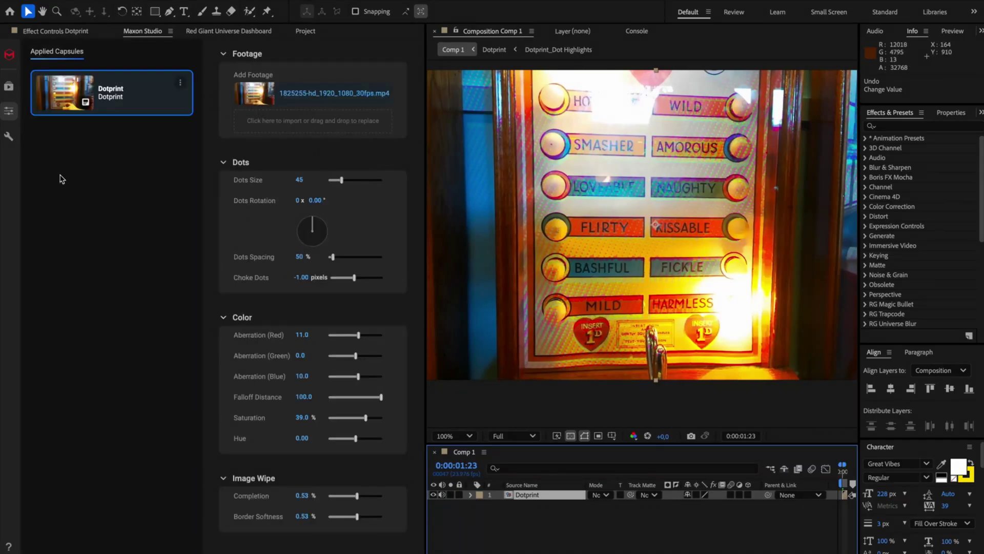
Browse the Motion Graphics capsule library with the filter set to All Capsules
left_click(8, 86)
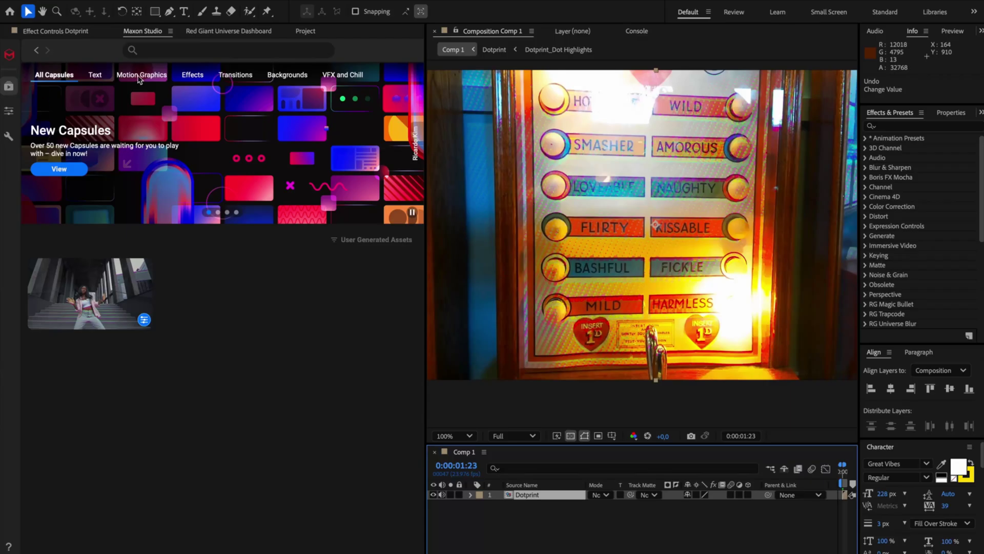
left_click(143, 75)
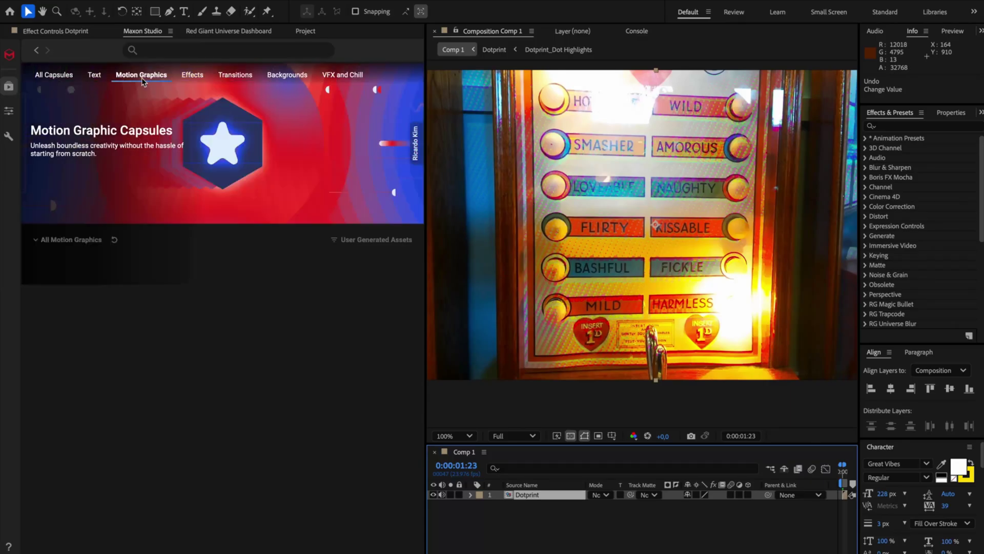
left_click(378, 239)
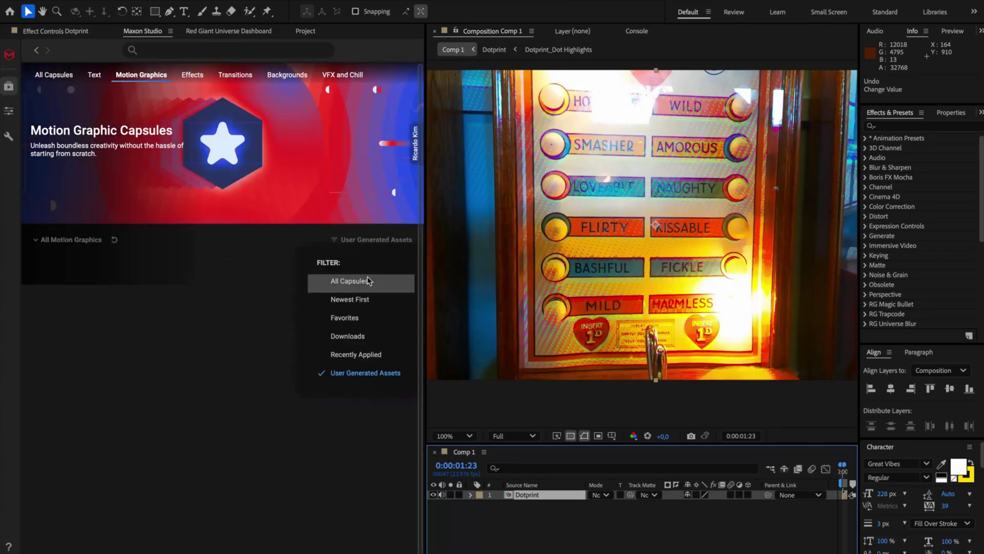
left_click(359, 281)
Add the Logo Reveal 05 capsule to Comp 1 and show its controls
scroll(205, 348, "down", 10)
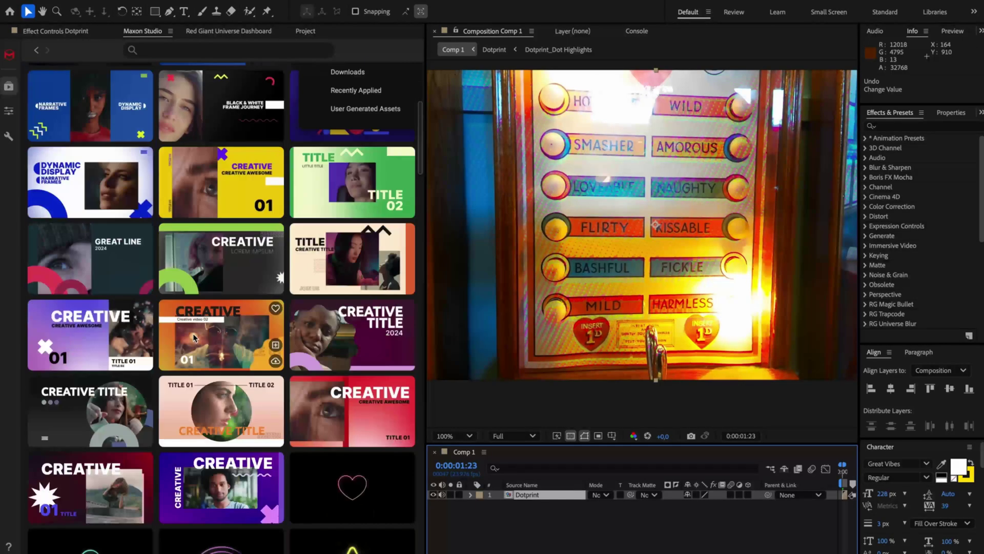
scroll(193, 336, "down", 10)
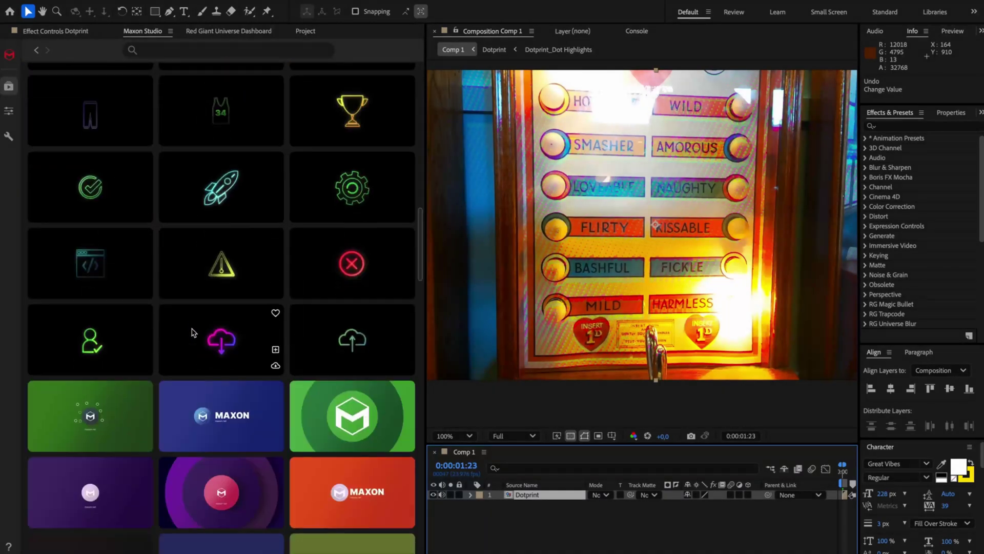
scroll(194, 333, "down", 2)
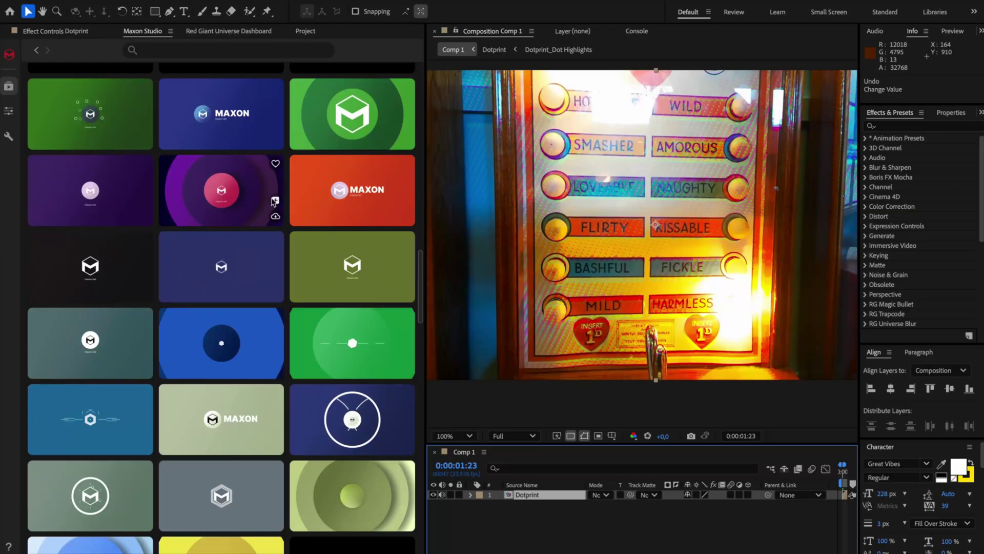
left_click(276, 200)
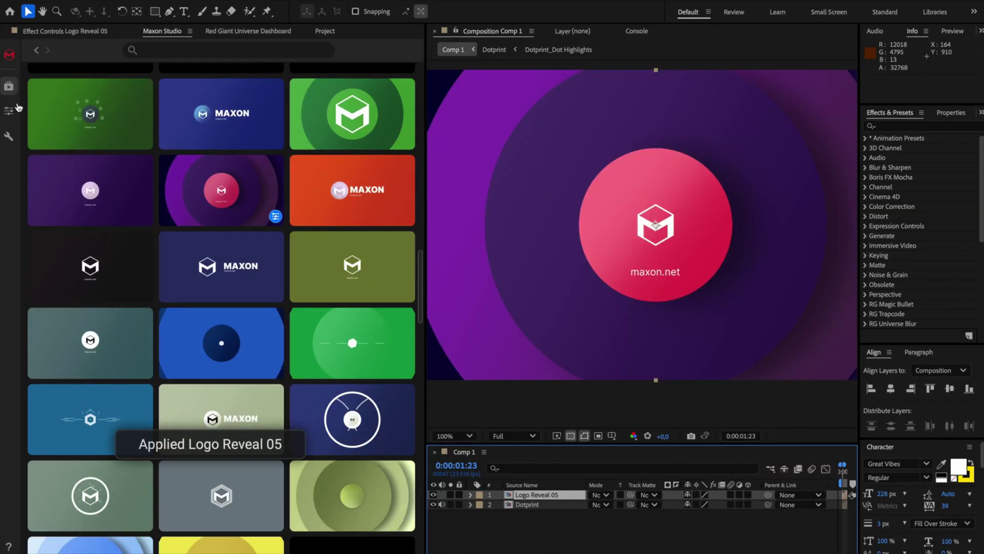
left_click(11, 111)
Replace the Logo Reveal 05 Source Text 'maxon.net' with 'HELLO!!'
left_click_drag(427, 236, 325, 235)
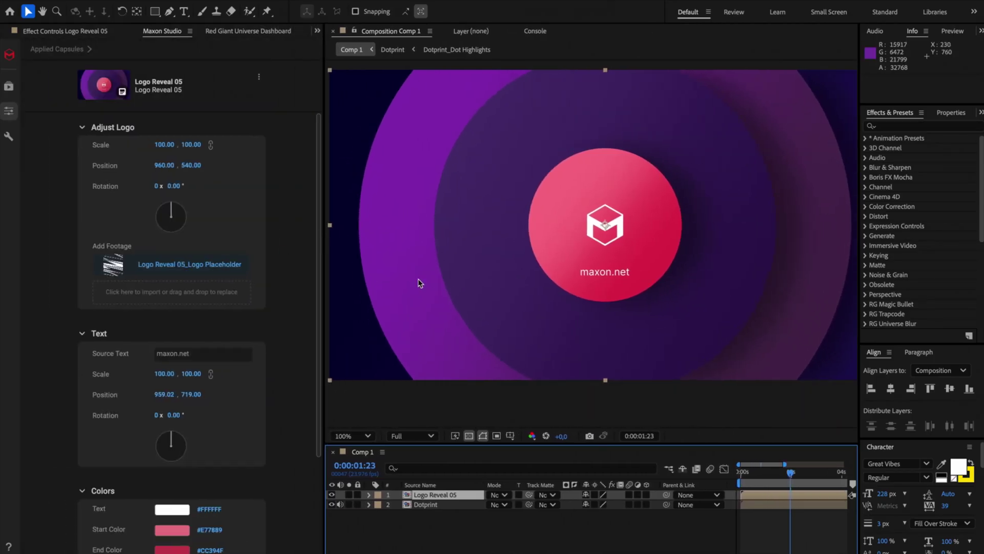
left_click(203, 357)
key("BackSpace")
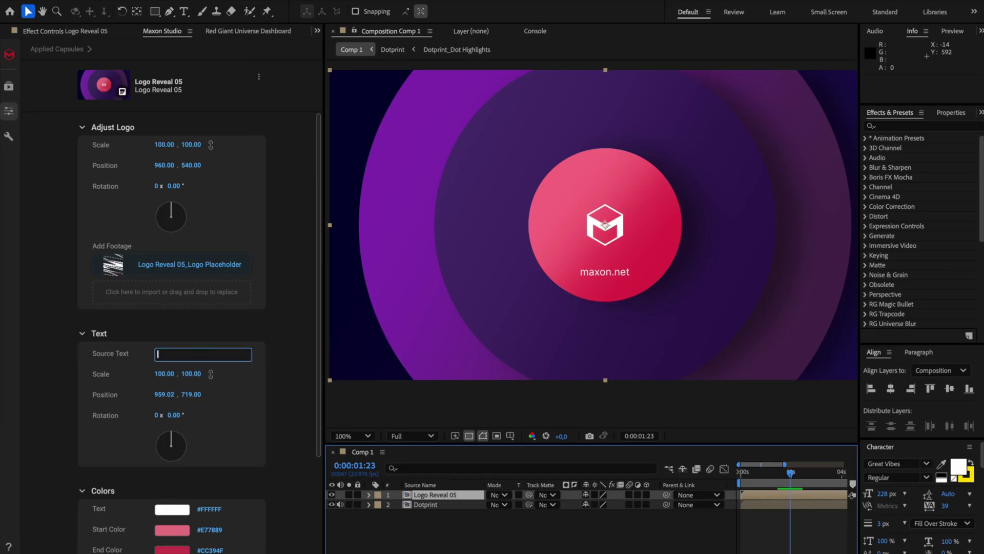
type("HELLO!!")
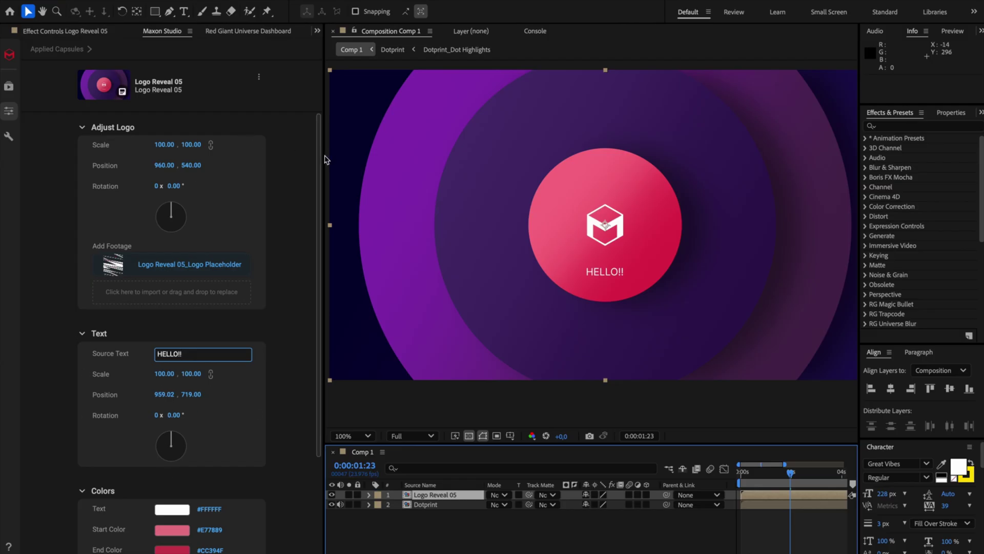
left_click_drag(325, 156, 427, 169)
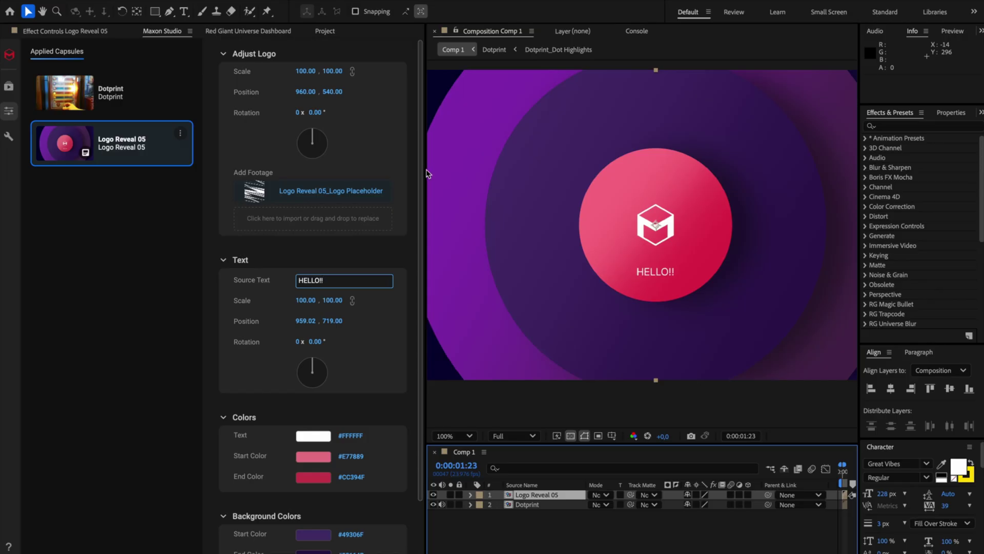
Move Logo Reveal 05 below Dotprint and use it as Dotprint's footage
left_click_drag(528, 495, 524, 530)
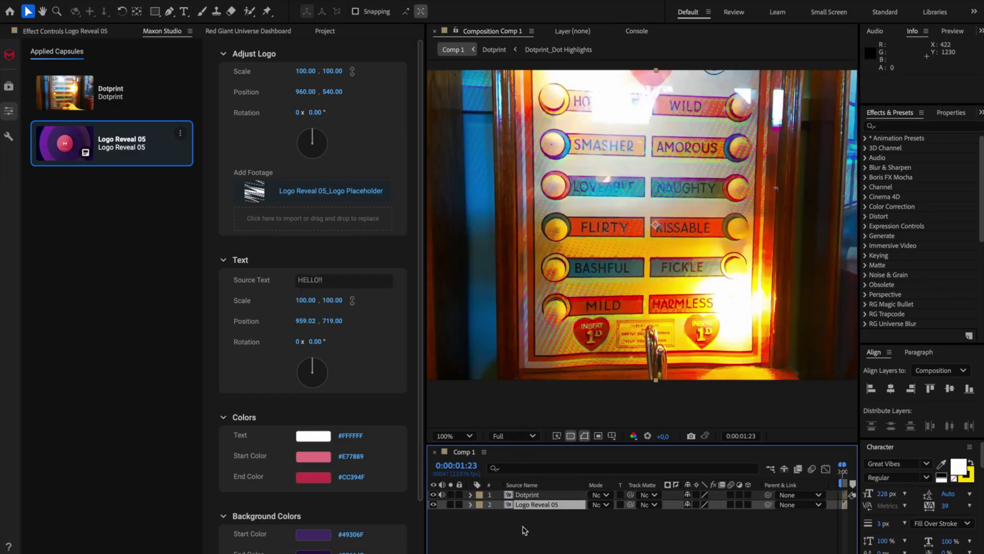
left_click(66, 84)
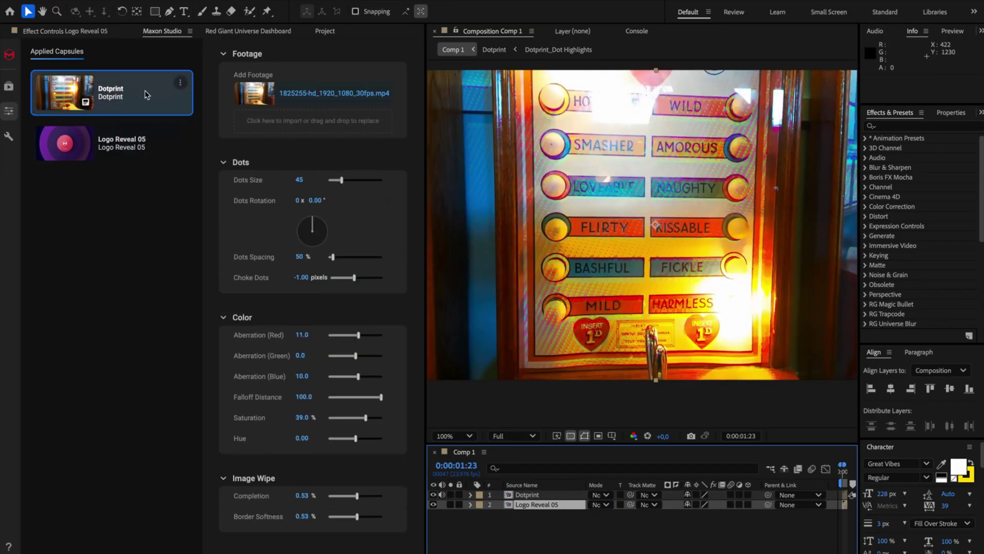
left_click_drag(540, 507, 271, 121)
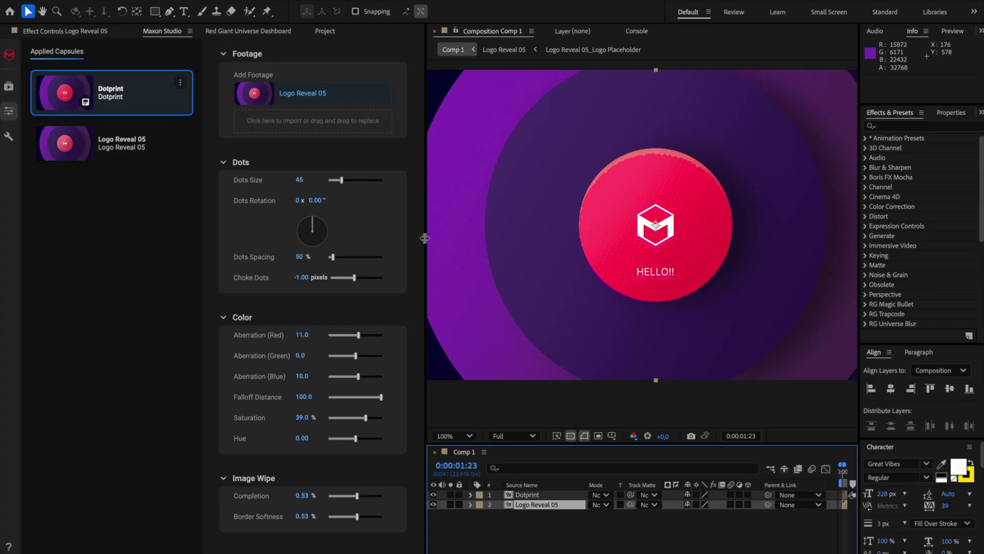
left_click_drag(420, 239, 256, 245)
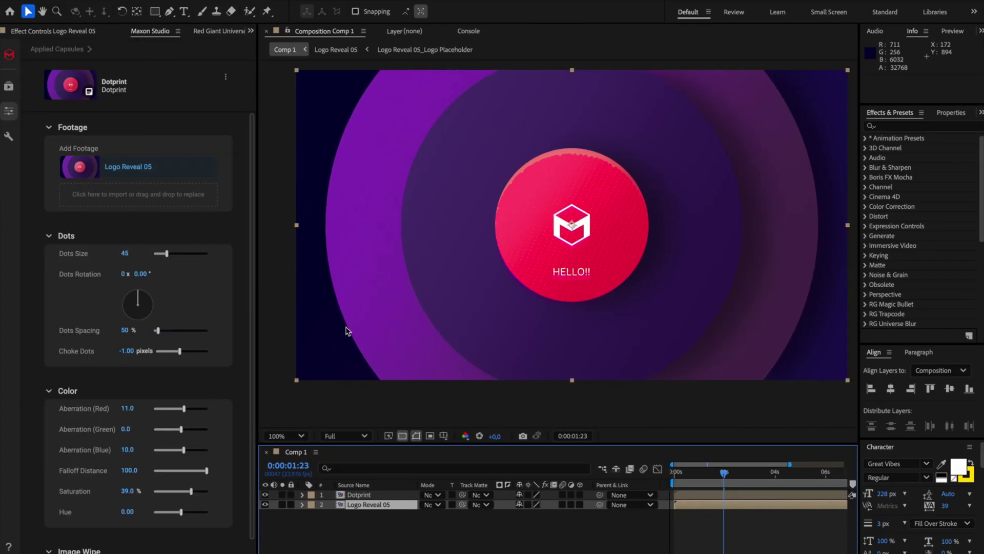
Set chromatic aberration to red 39.3, blue 46.1 and green 5.6
left_click(192, 409)
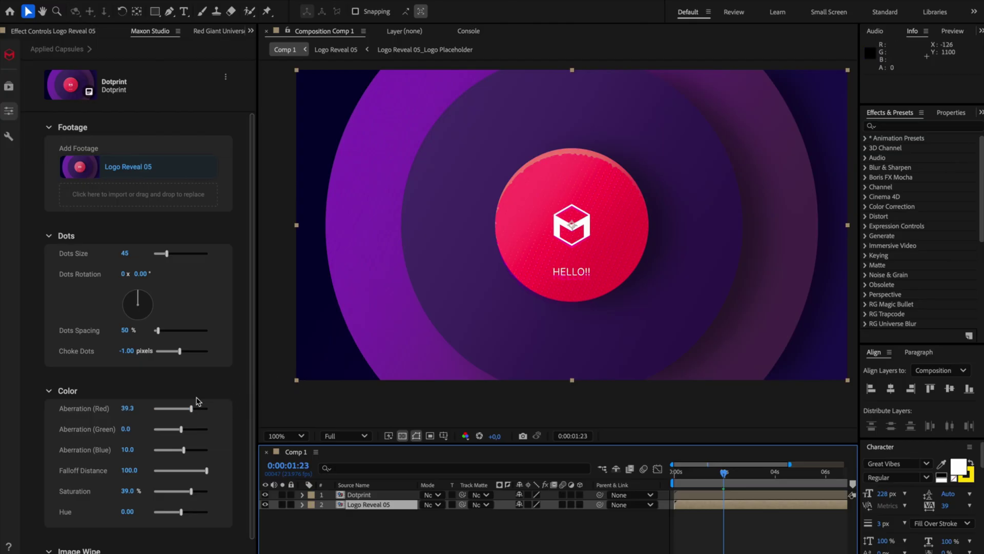
left_click(189, 429)
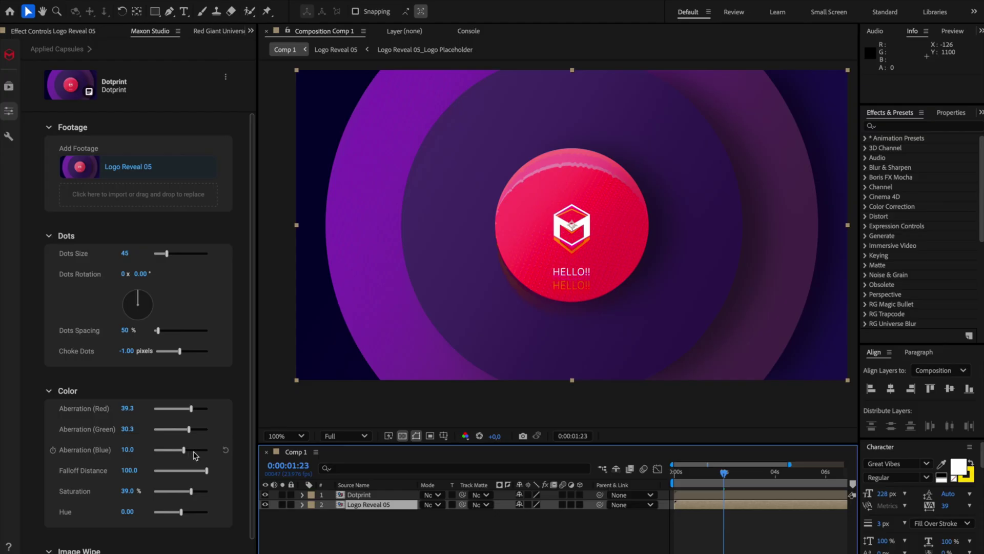
left_click(194, 451)
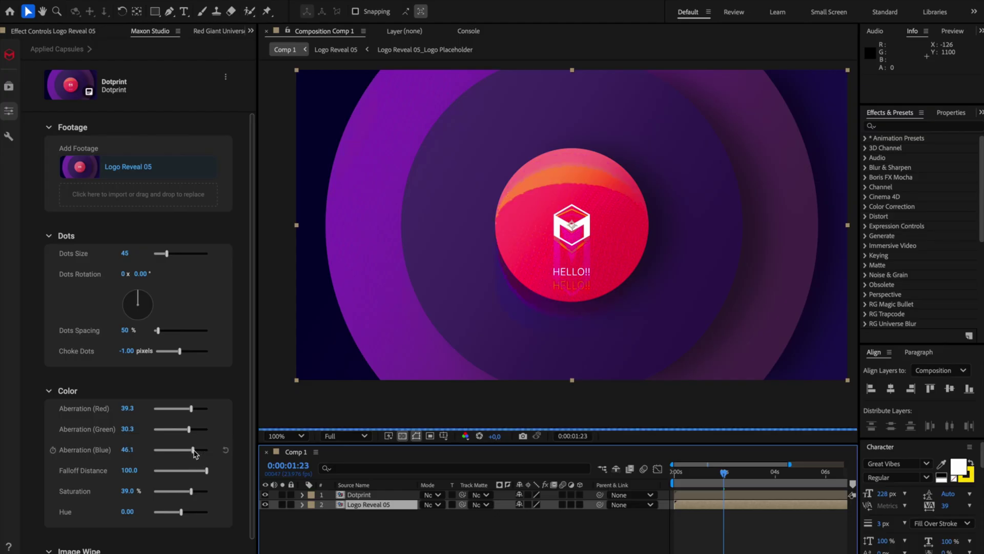
left_click(183, 429)
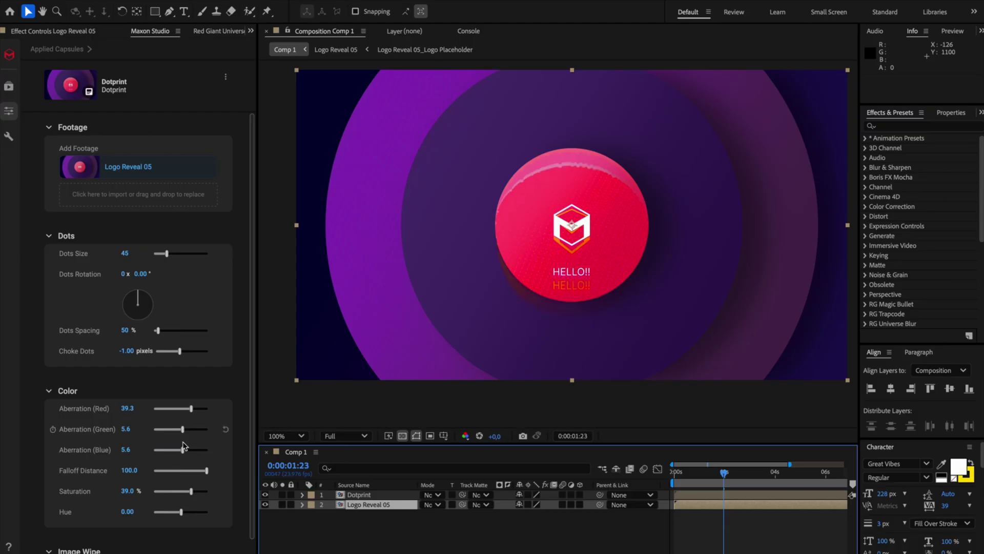
scroll(222, 487, "down", 1)
Shift Hue to 91.01, set wipe softness 0.15 and completion 0.40, then reset red and green aberration
left_click(194, 504)
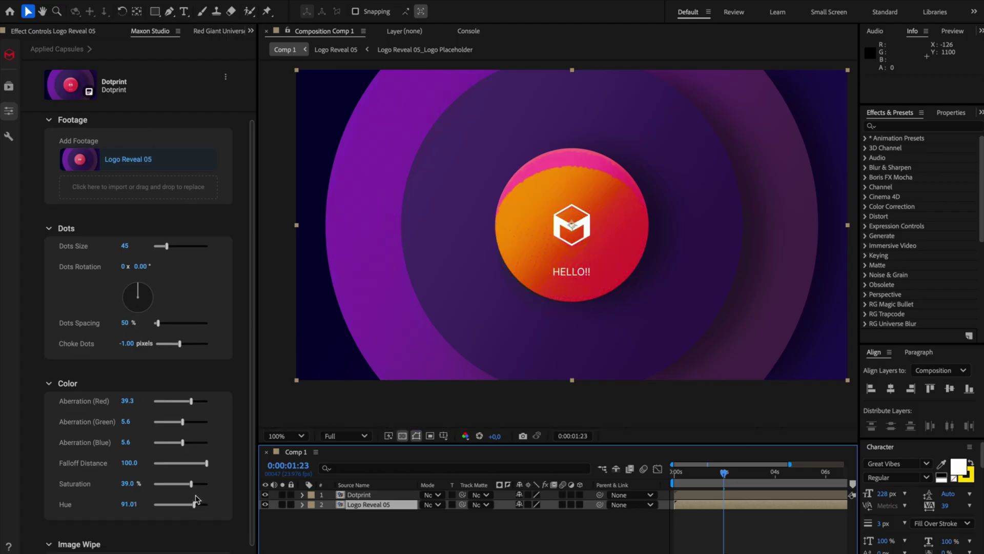
scroll(193, 506, "down", 2)
scroll(190, 512, "down", 1)
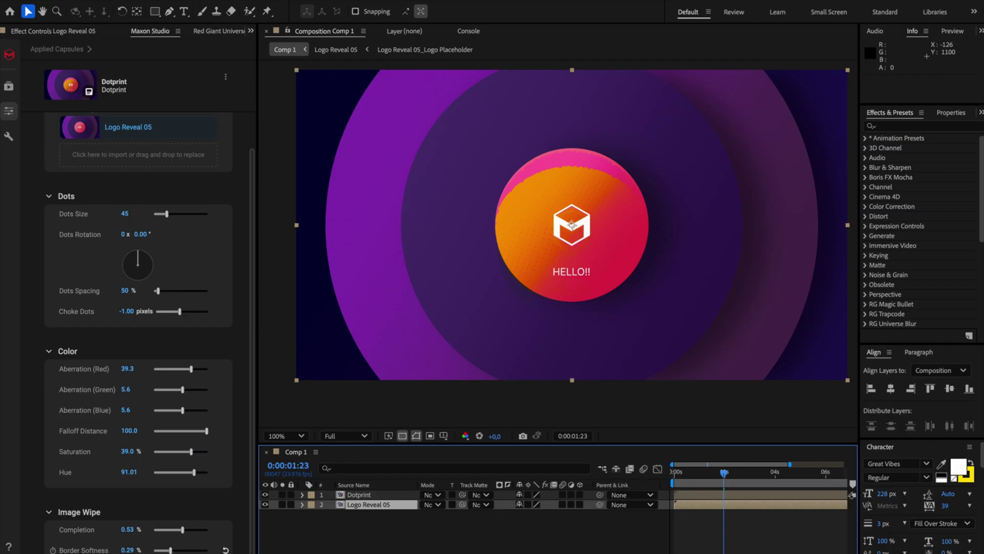
left_click(226, 549)
left_click(225, 530)
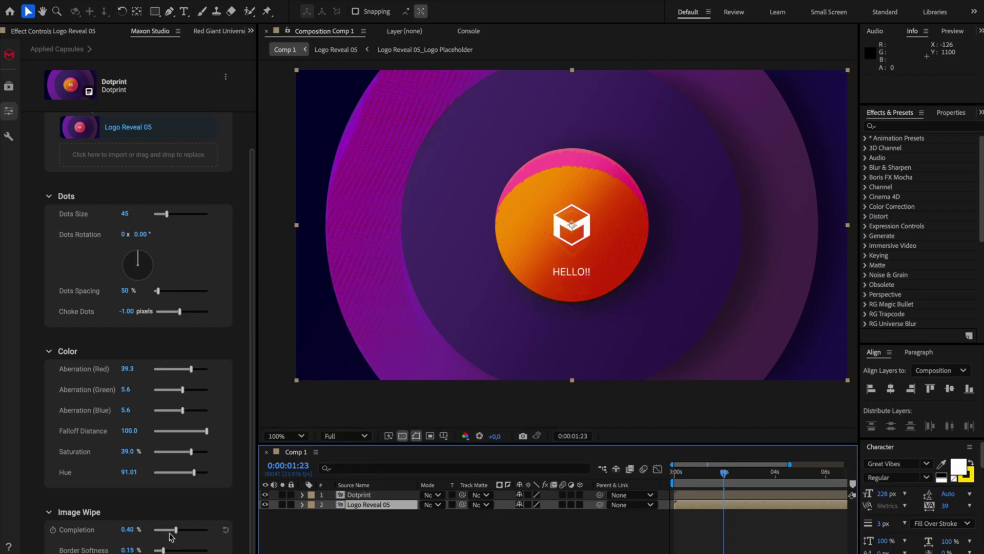
left_click(227, 370)
left_click(225, 391)
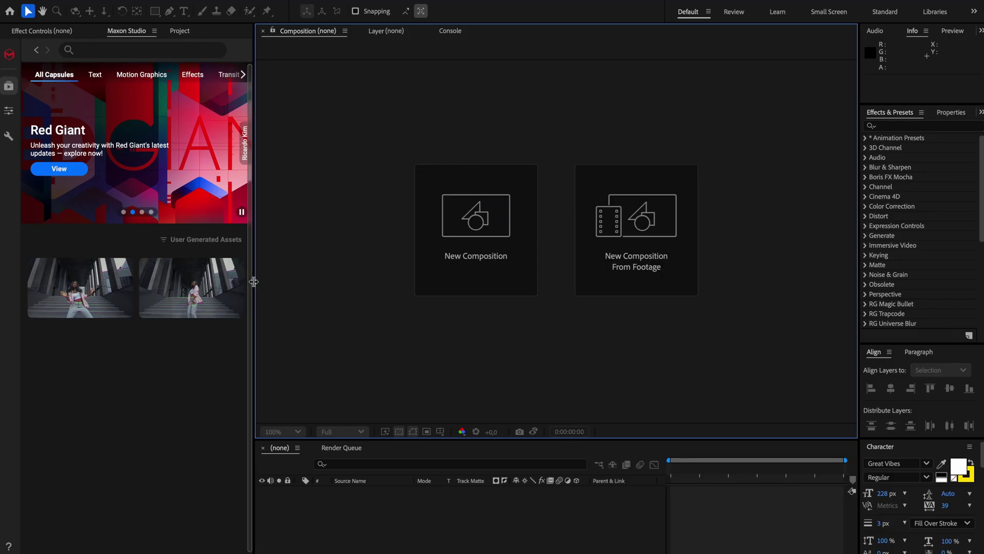
Add the dancer Textureprint capsule to a new comp using the HD 1920x1080 29,97 fps preset
left_click_drag(251, 281, 296, 290)
mouse_move(259, 303)
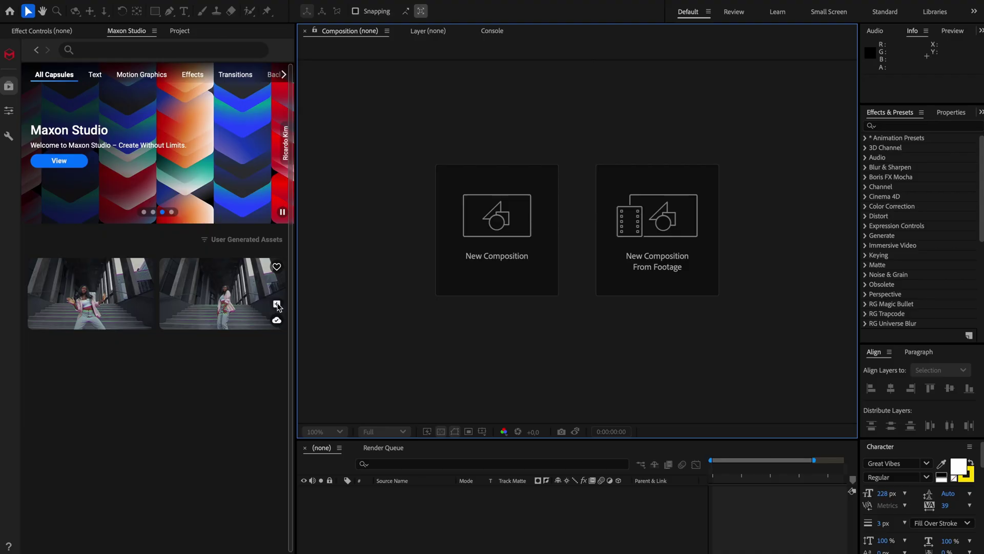
left_click(277, 303)
left_click(169, 264)
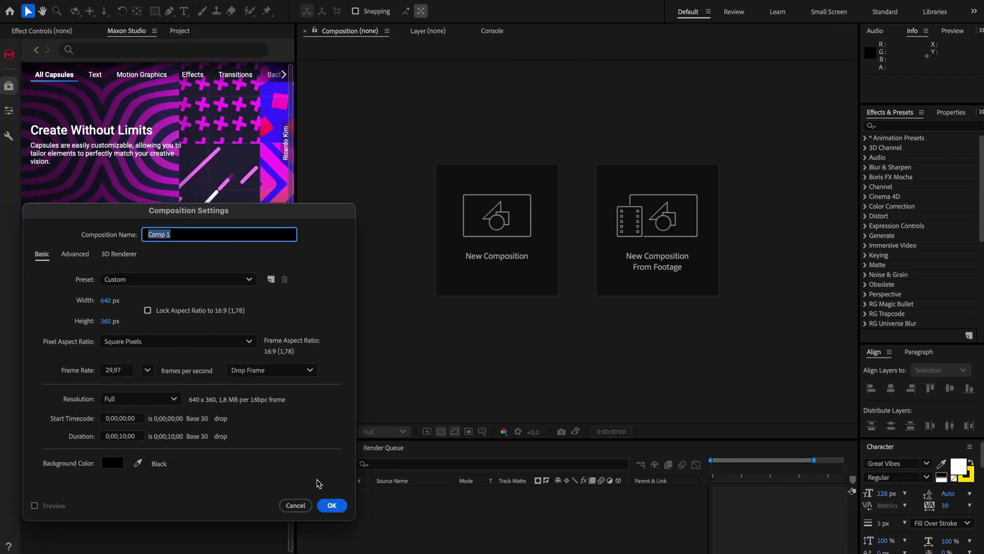
left_click(144, 280)
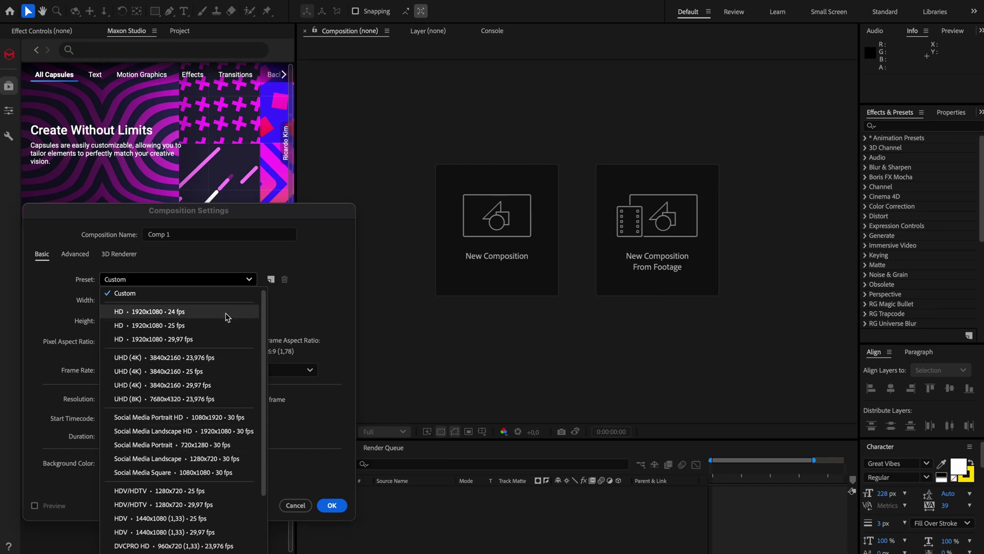
left_click(225, 339)
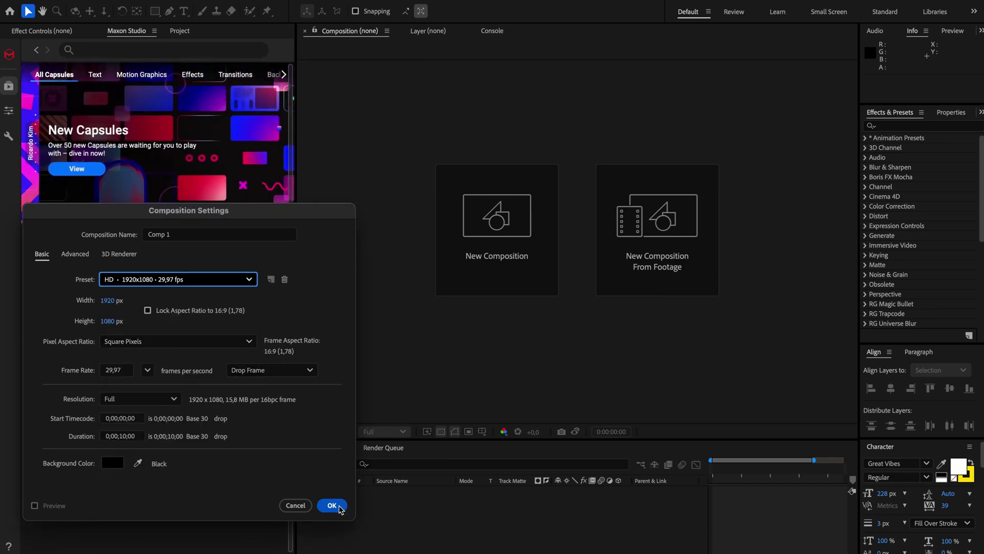
Confirm the new composition settings and browse to Downloads > Projects > Creative Projects > Footage
left_click(332, 506)
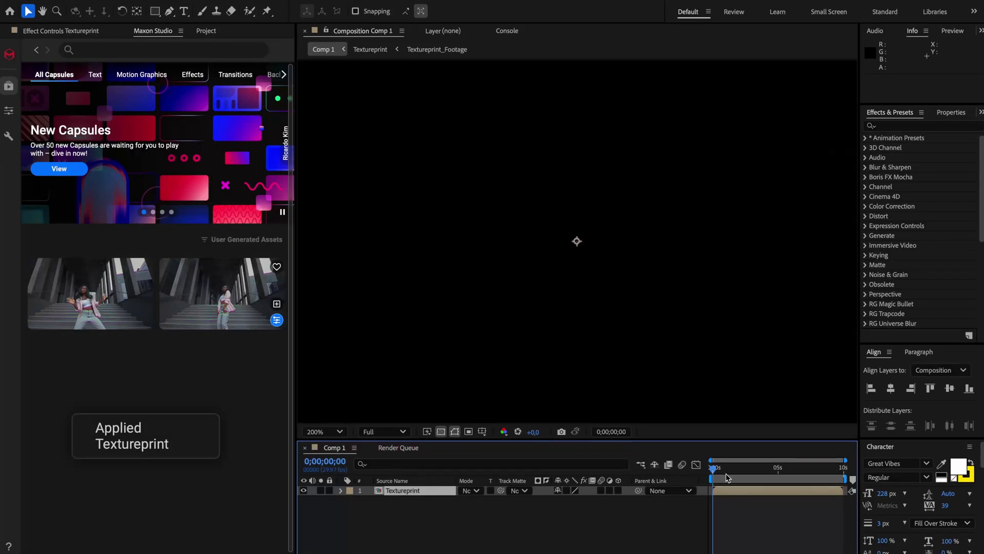
left_click(732, 475)
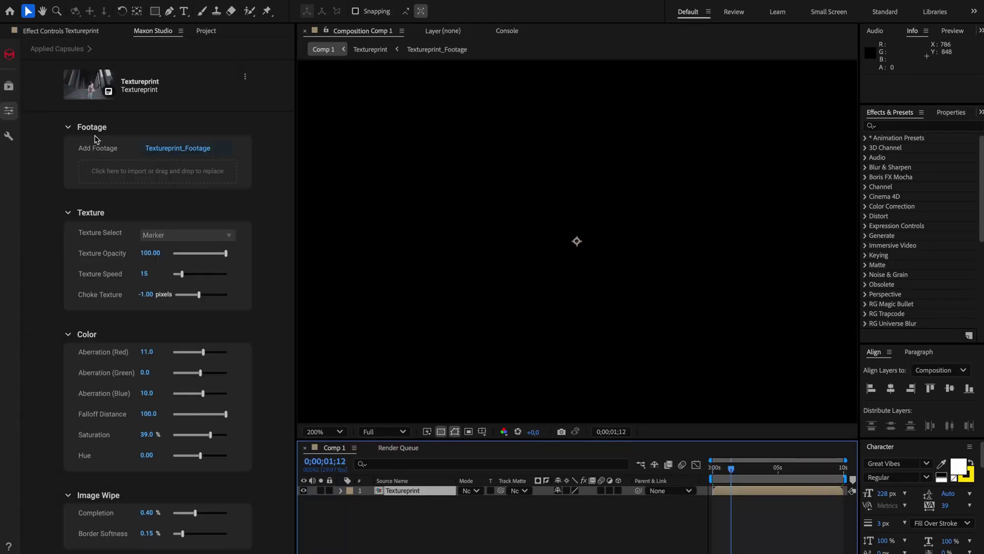
key("super+i")
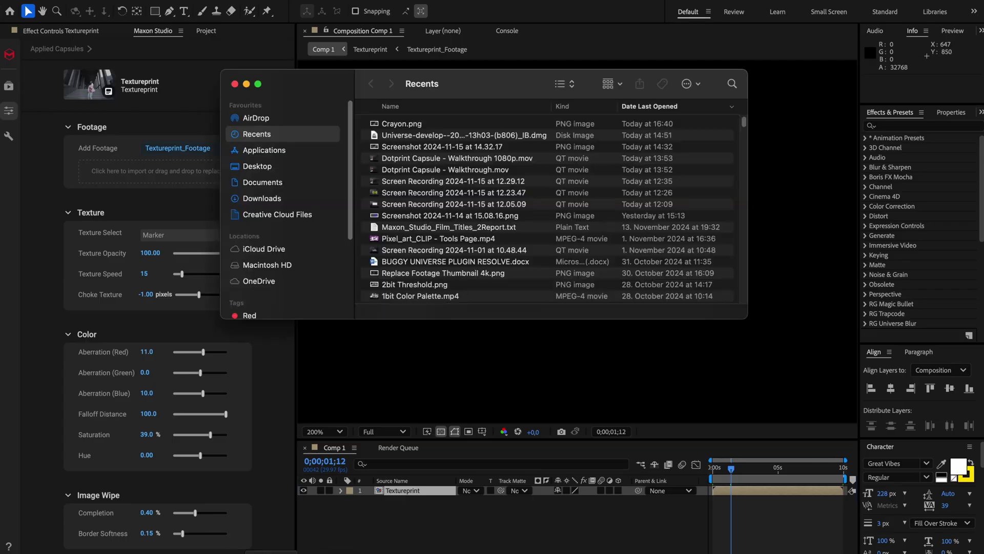
left_click(262, 199)
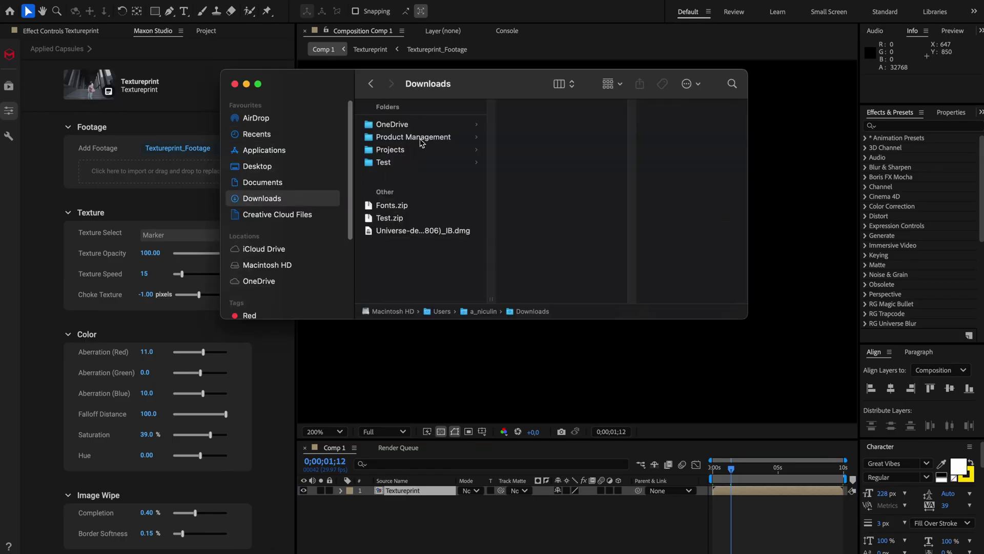
left_click(411, 150)
left_click(554, 125)
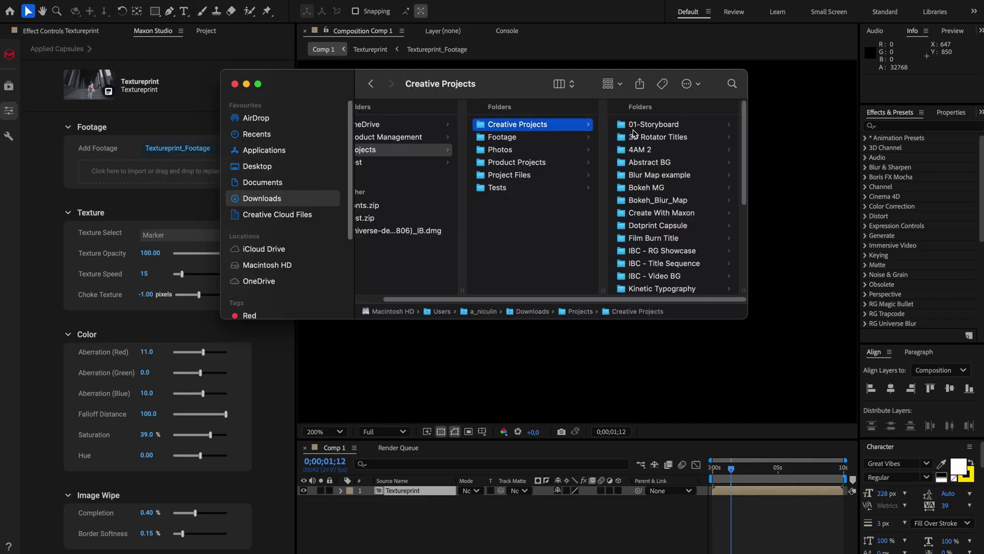
scroll(682, 170, "down", 2)
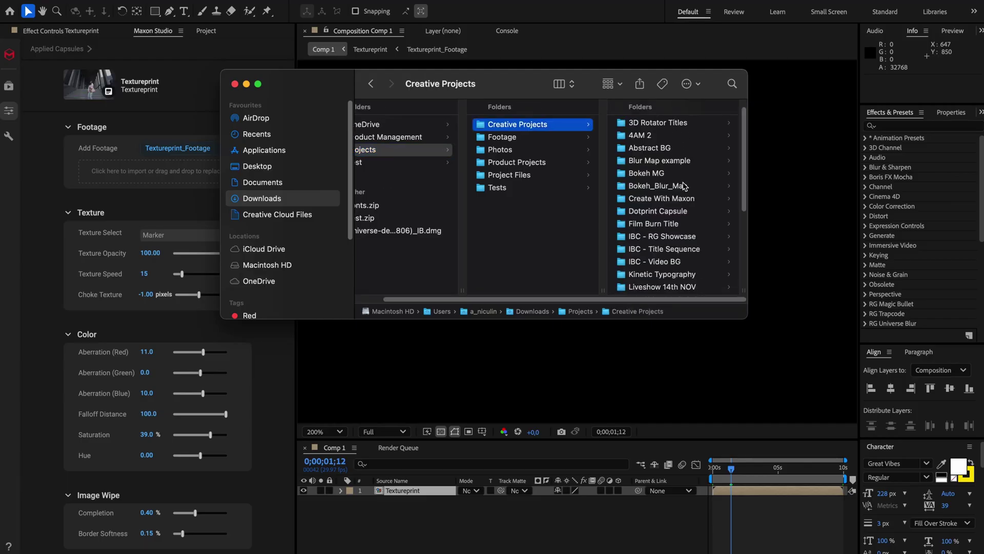
scroll(683, 185, "down", 6)
scroll(677, 210, "up", 1)
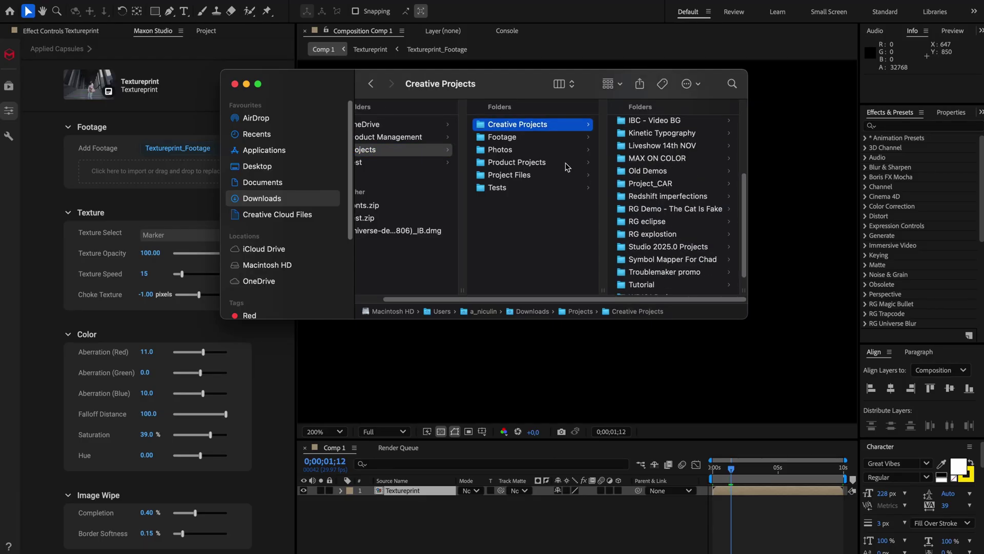
left_click(503, 136)
Preview the clips and load the 440994 Woman Dancer African Dance movie as the capsule footage
left_click(661, 180)
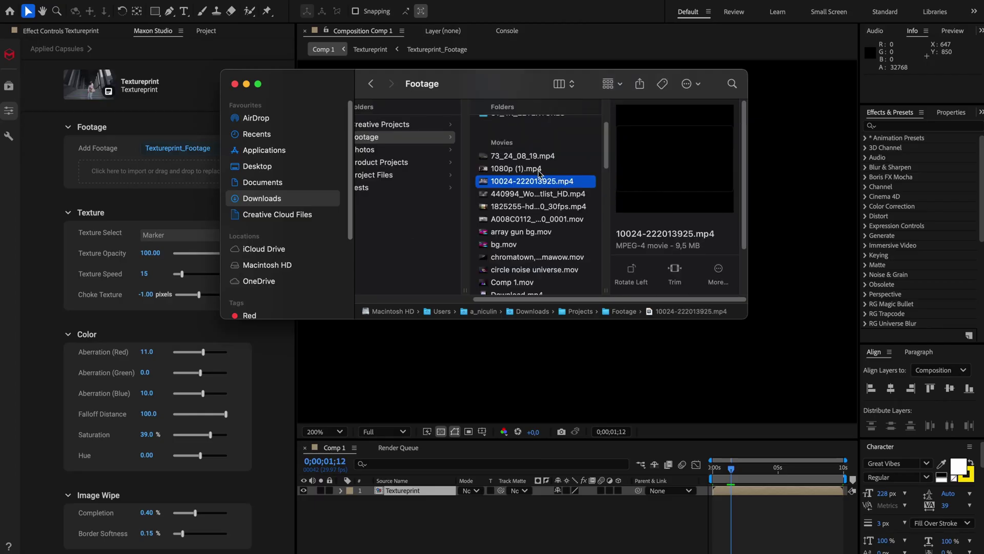
left_click(535, 220)
left_click(538, 206)
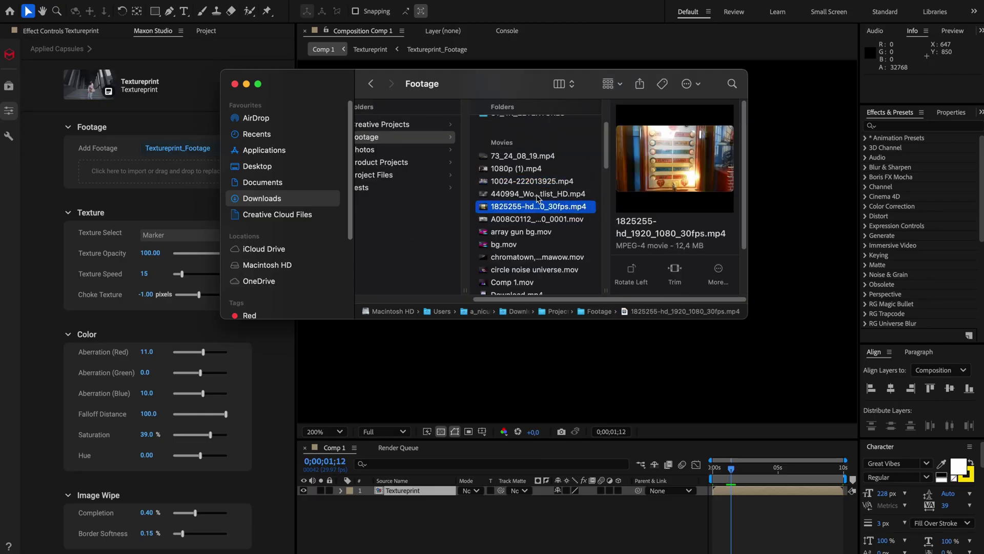
left_click(537, 194)
left_click_drag(505, 84, 551, 198)
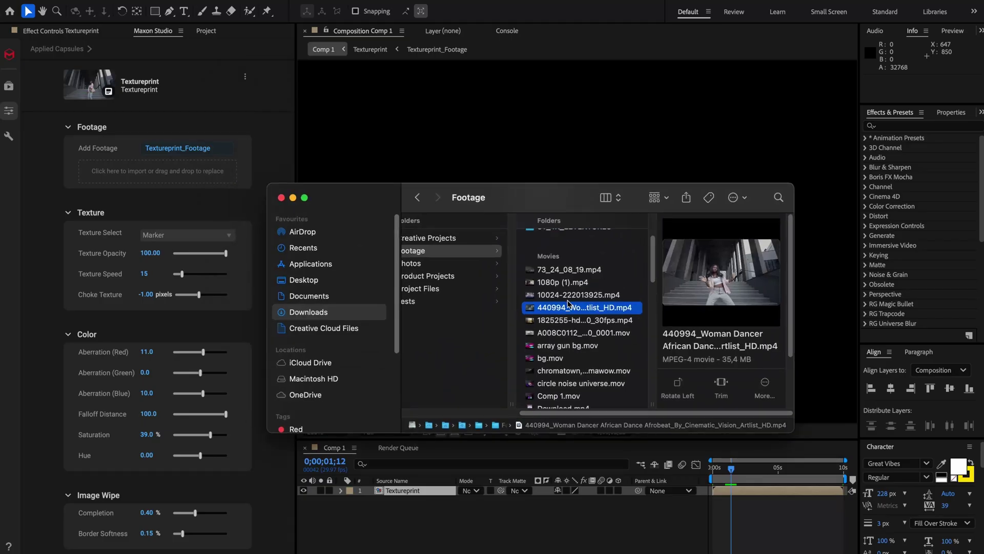
left_click_drag(568, 307, 153, 176)
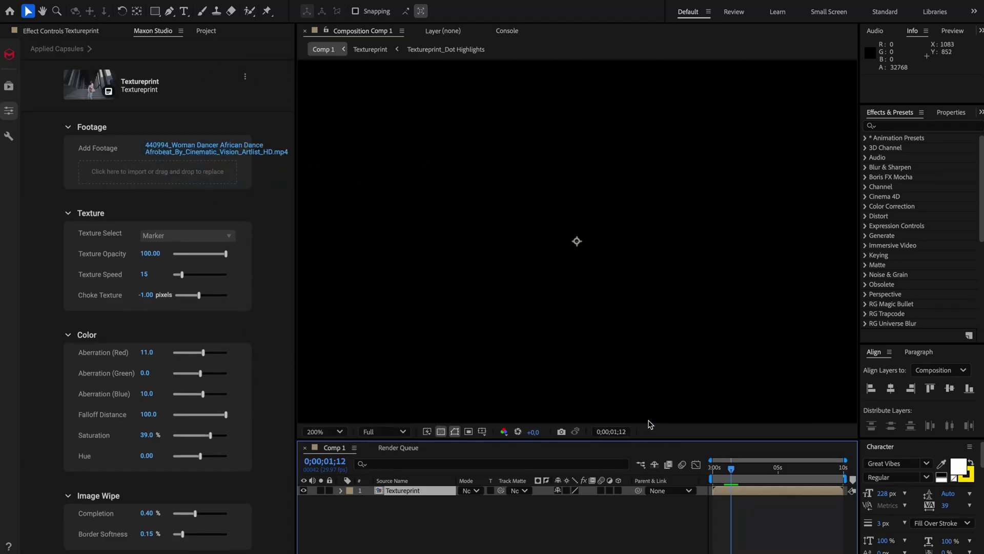
Jump to frame 0;00;03;28 and widen the capsule settings panel
scroll(638, 303, "down", 1)
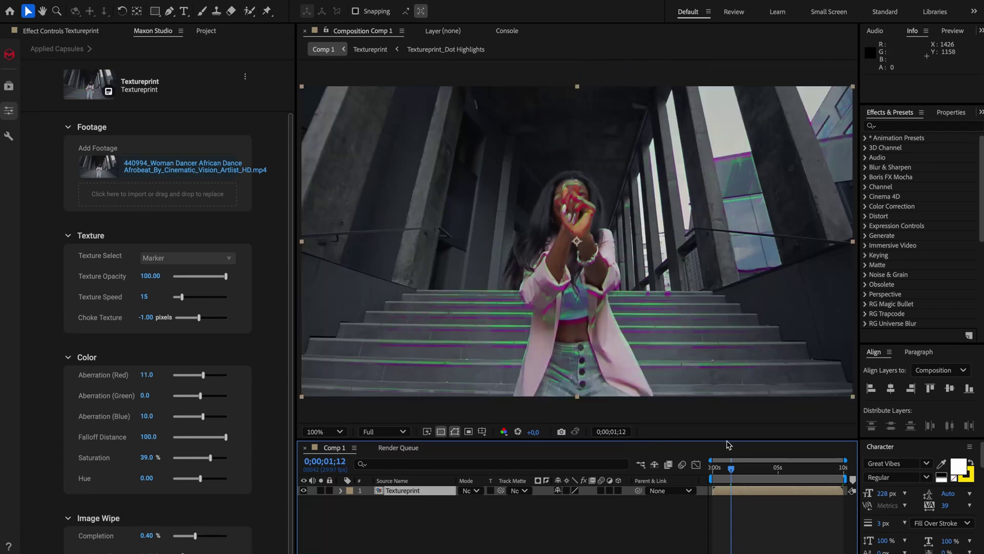
left_click(764, 474)
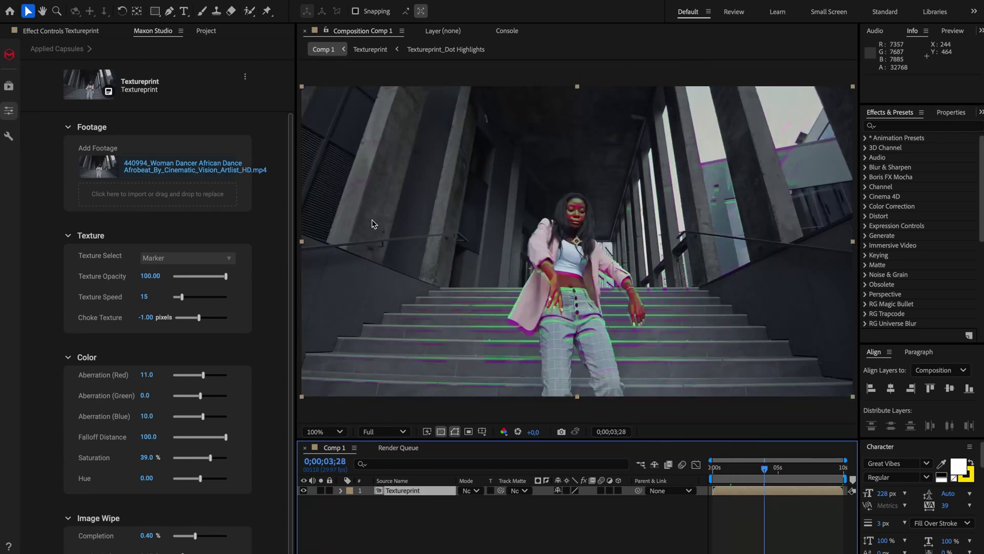
left_click_drag(296, 239, 387, 246)
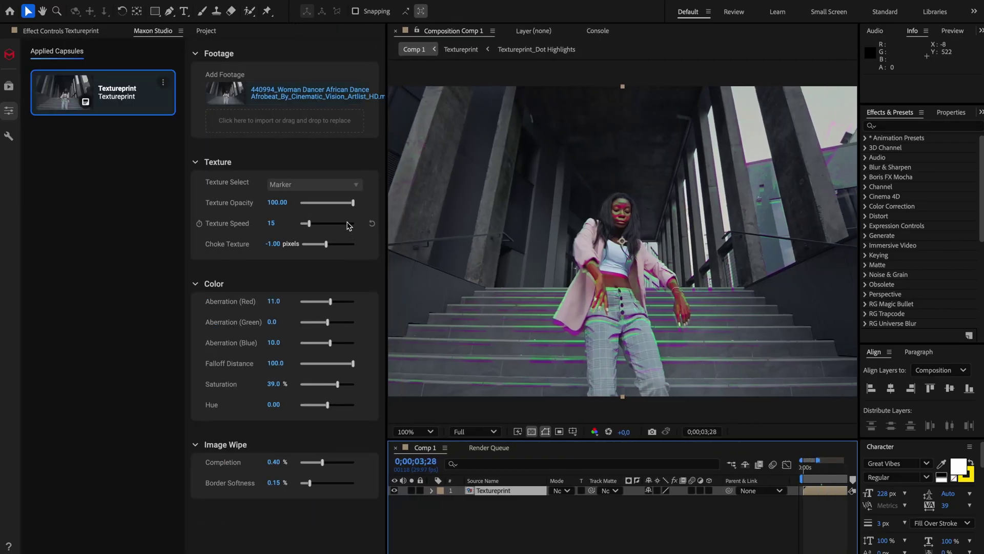
Apply the Arcane preset from the Textureprint capsule details, giving saturation 84.3%
left_click(86, 106)
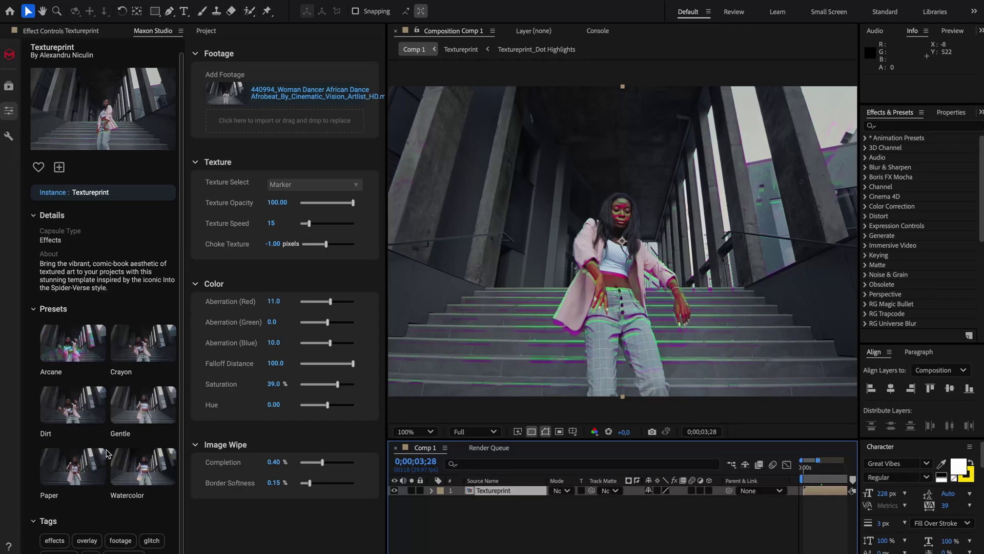
mouse_move(75, 350)
left_click(98, 355)
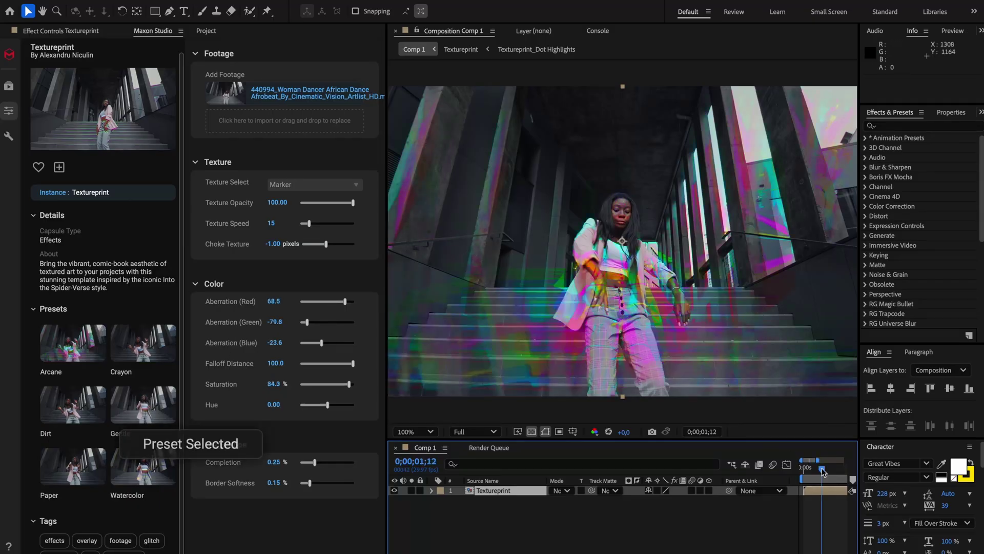
mouse_move(822, 468)
left_mouse_down()
mouse_move(810, 469)
mouse_move(826, 466)
left_mouse_up()
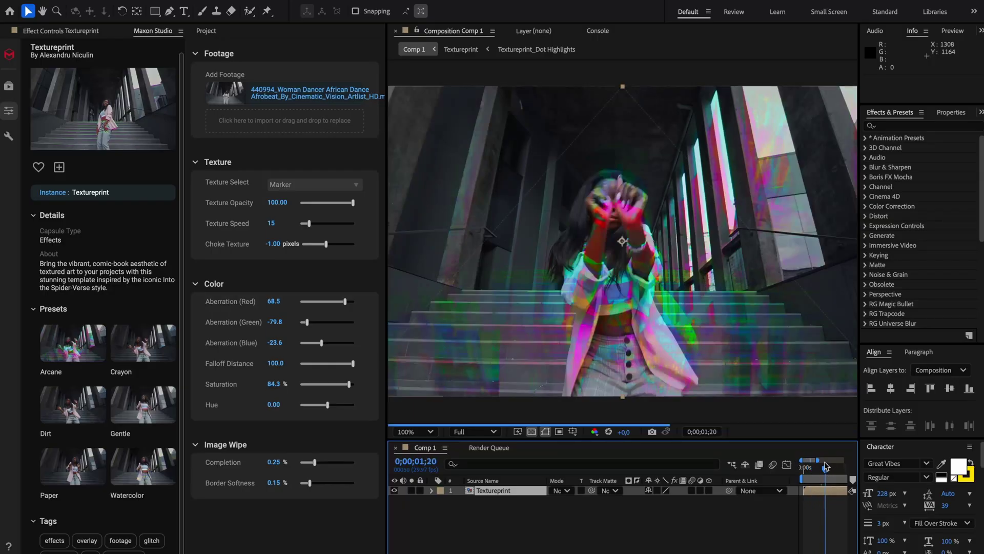
left_click_drag(819, 460, 845, 460)
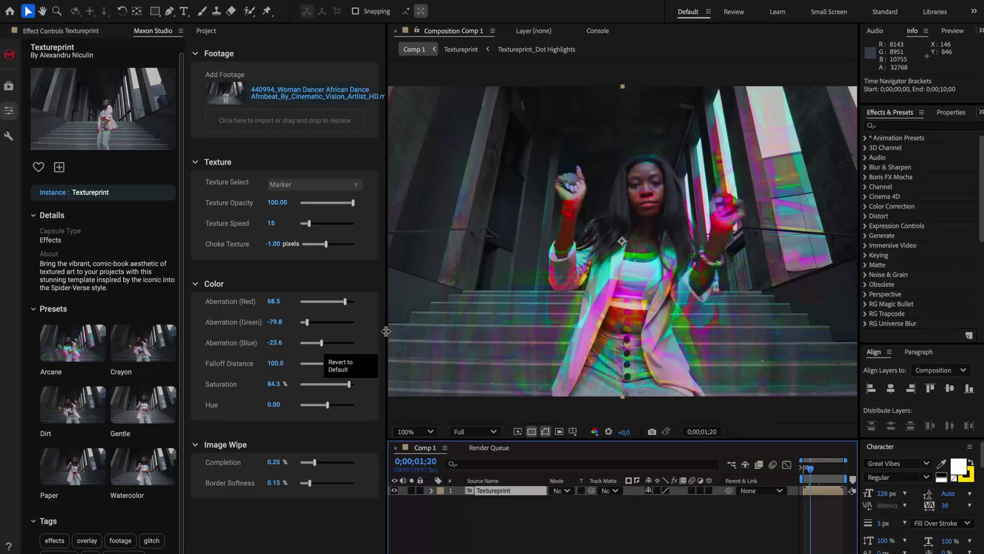
left_click_drag(386, 331, 285, 331)
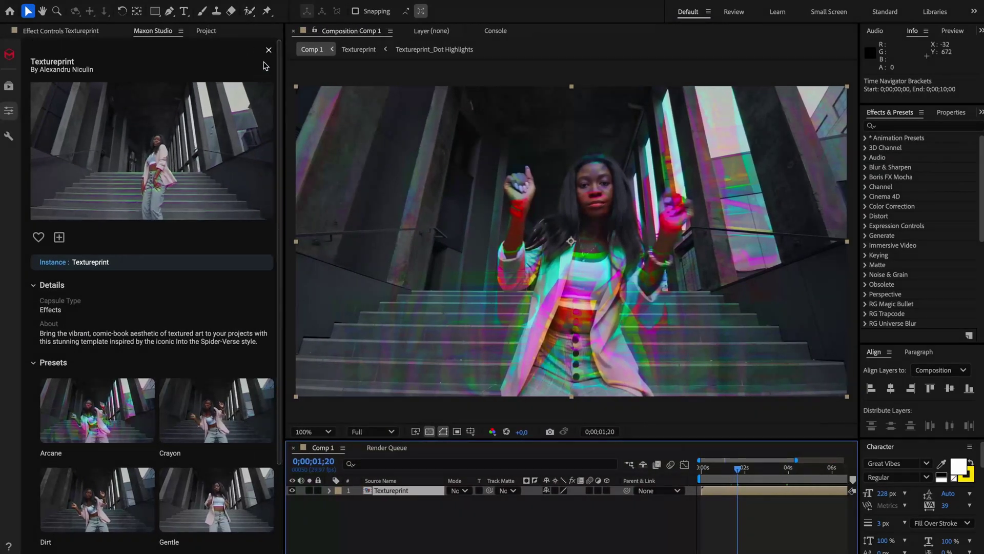
Try the Crayon and Watercolor textures, then settle on the Abstract texture
left_click(268, 52)
left_click_drag(281, 210, 241, 211)
scroll(201, 254, "down", 1)
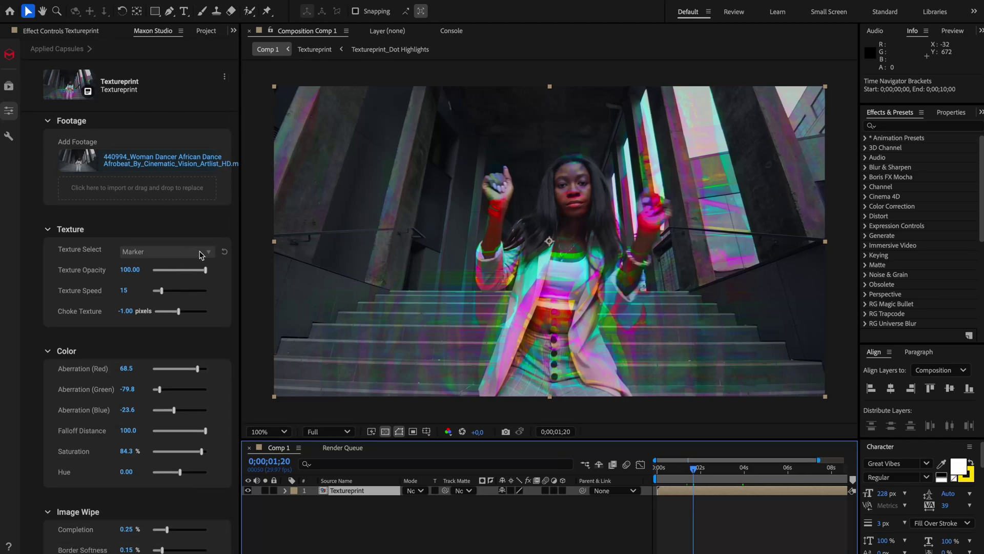
left_click(175, 259)
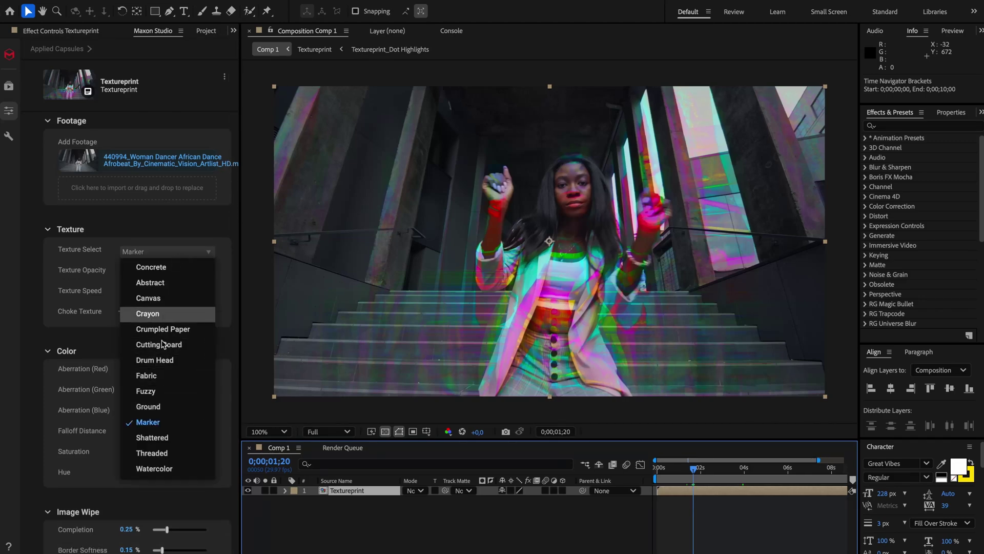
left_click(148, 314)
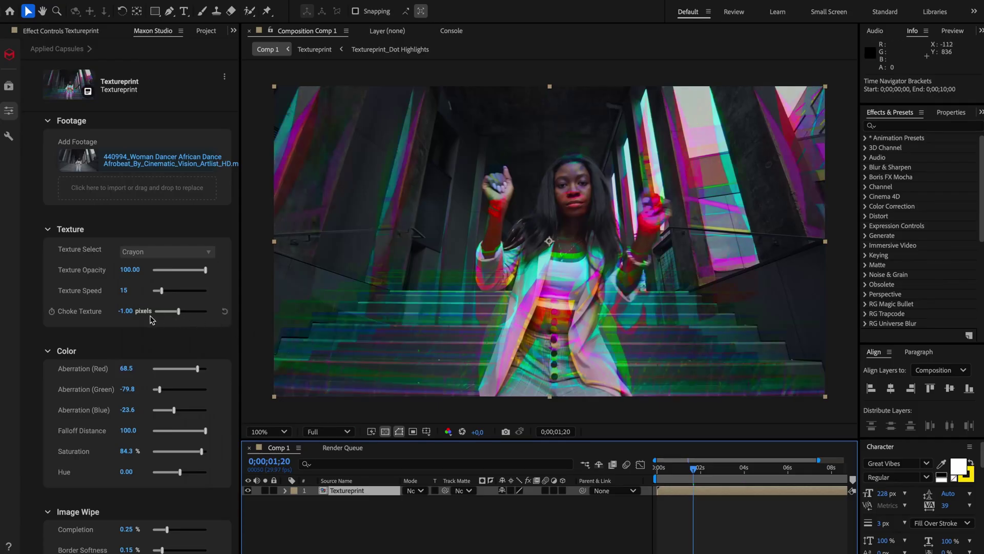
left_click(159, 257)
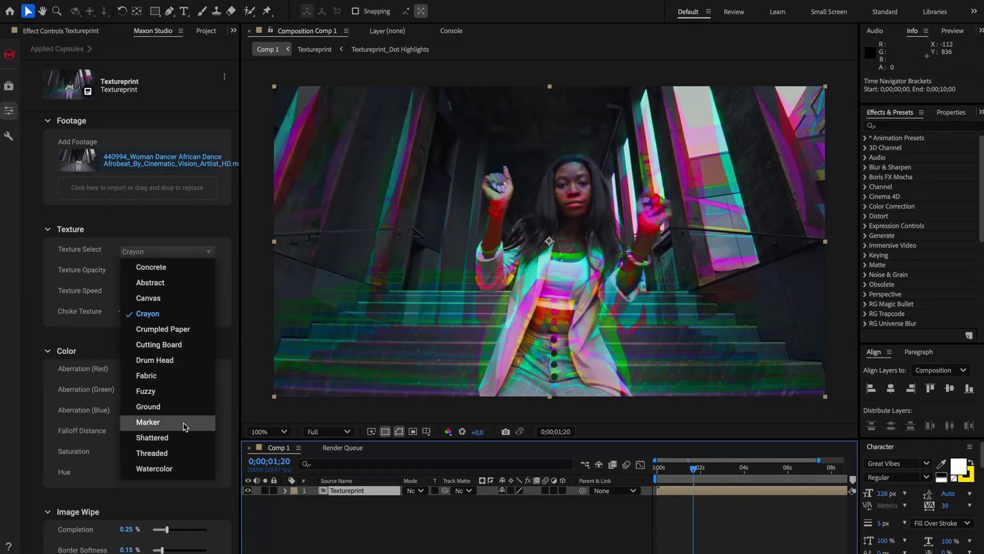
left_click(175, 467)
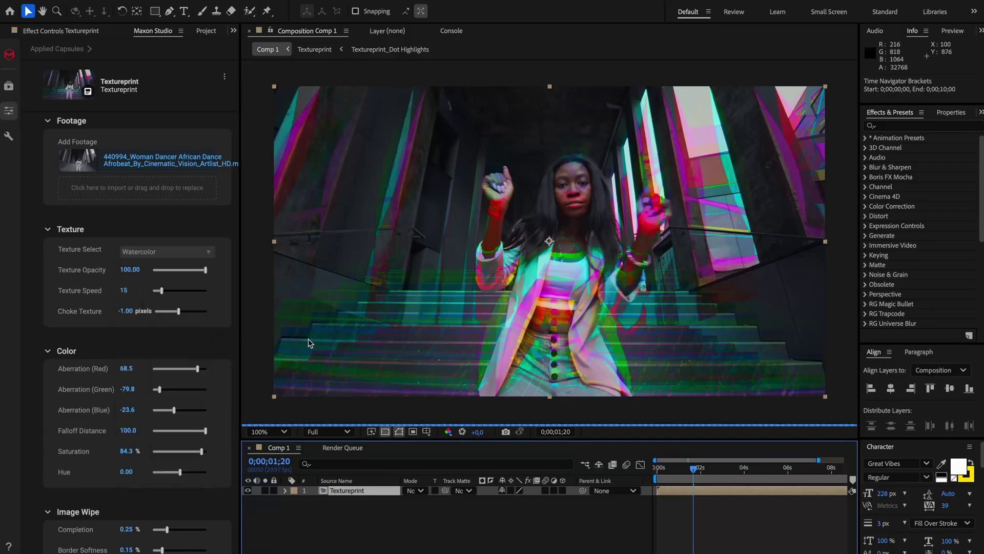
left_click(191, 255)
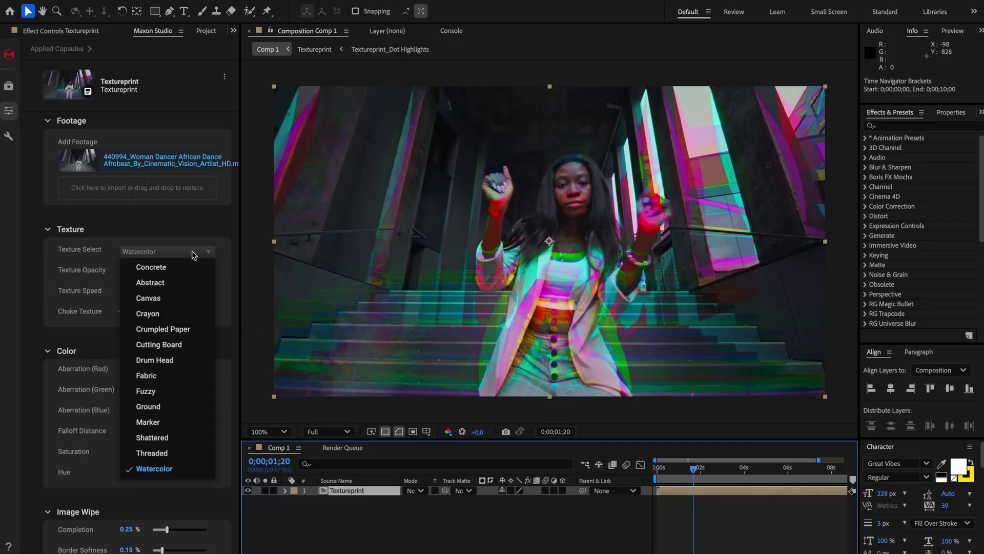
left_click(168, 283)
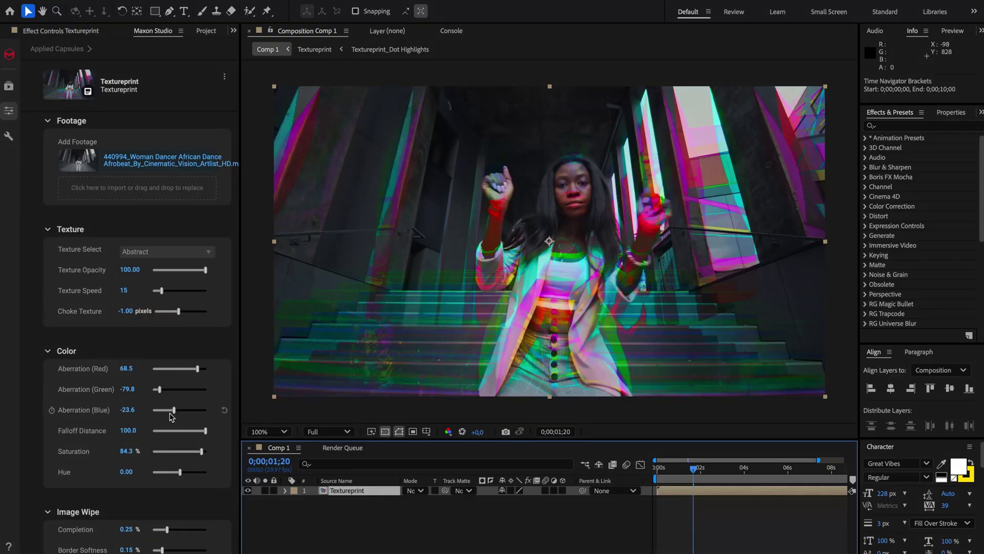
Raise Saturation to 95.5% and reset the blue, green and red aberrations to 10, 0 and 11
left_click_drag(205, 457, 207, 458)
left_click(224, 410)
left_click(225, 389)
left_click(225, 368)
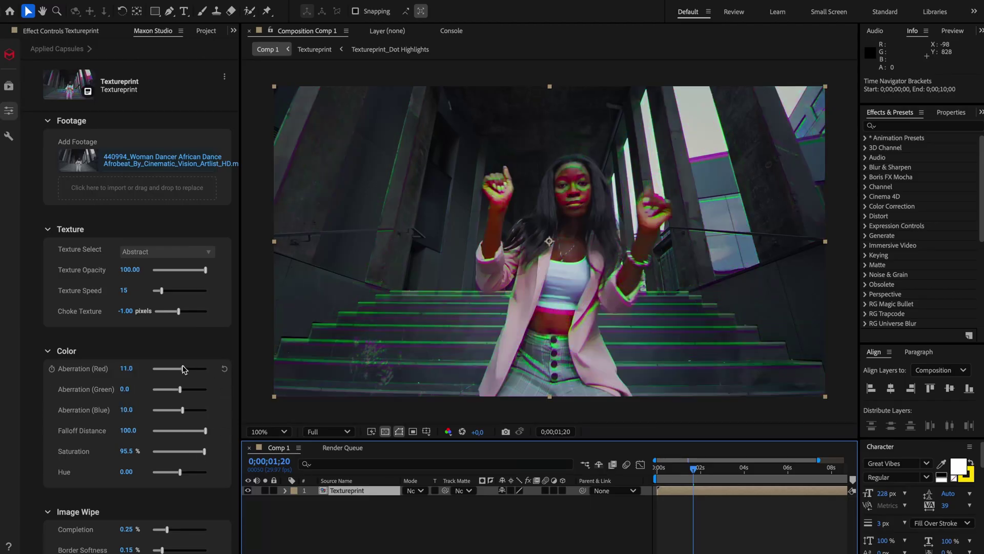